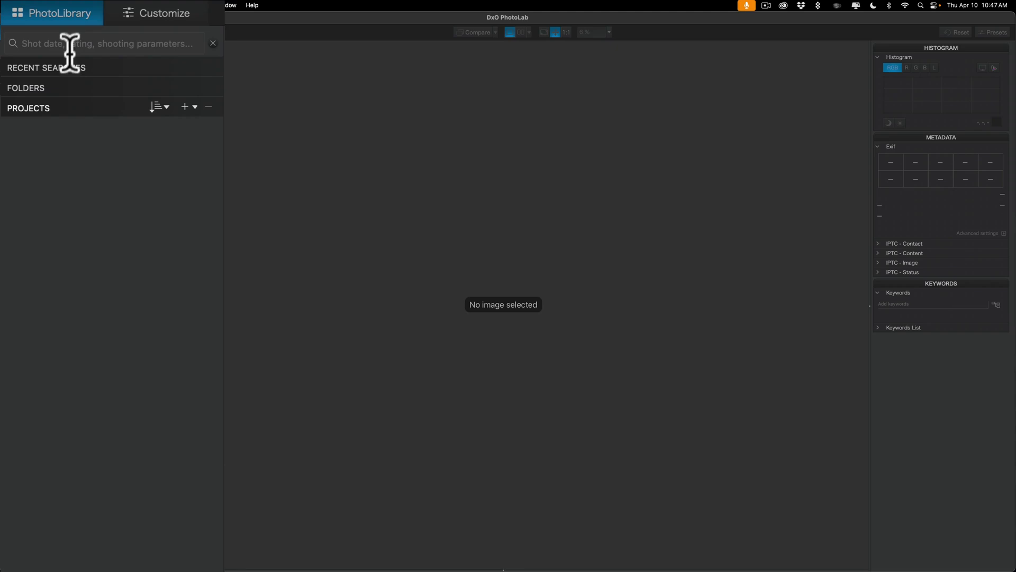
- Browse Macintosh HD under Devices and expand Pictures > Lightroom Course to list its subfolders
{"action": "left_click", "coordinate": [63, 84]}
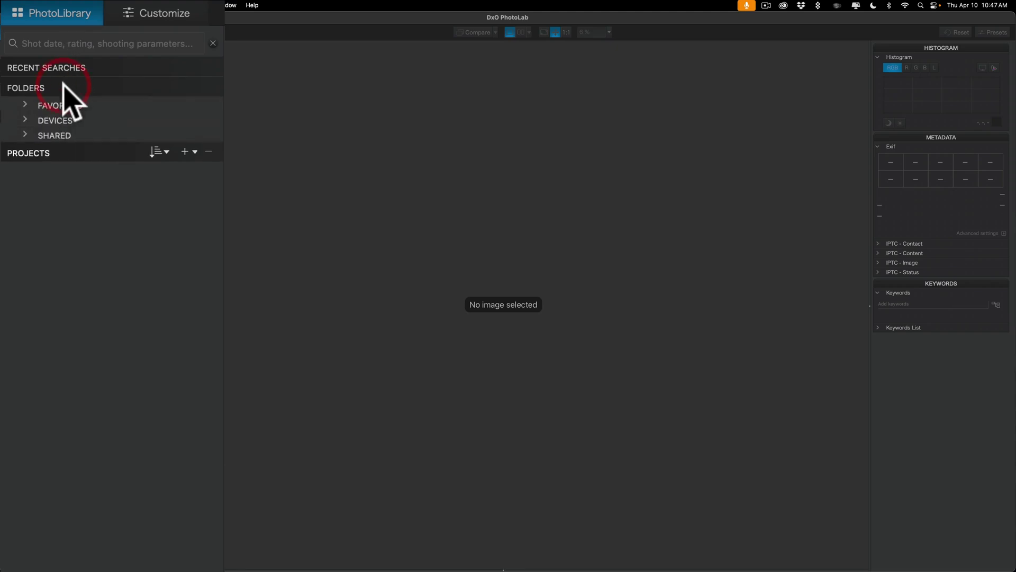
{"action": "left_click", "coordinate": [64, 87]}
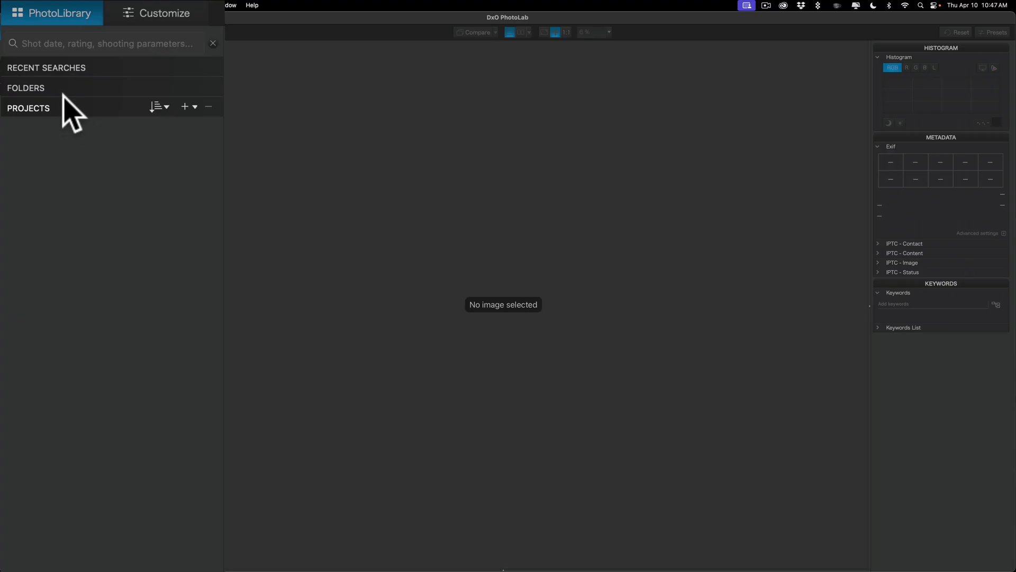
{"action": "left_click", "coordinate": [63, 87]}
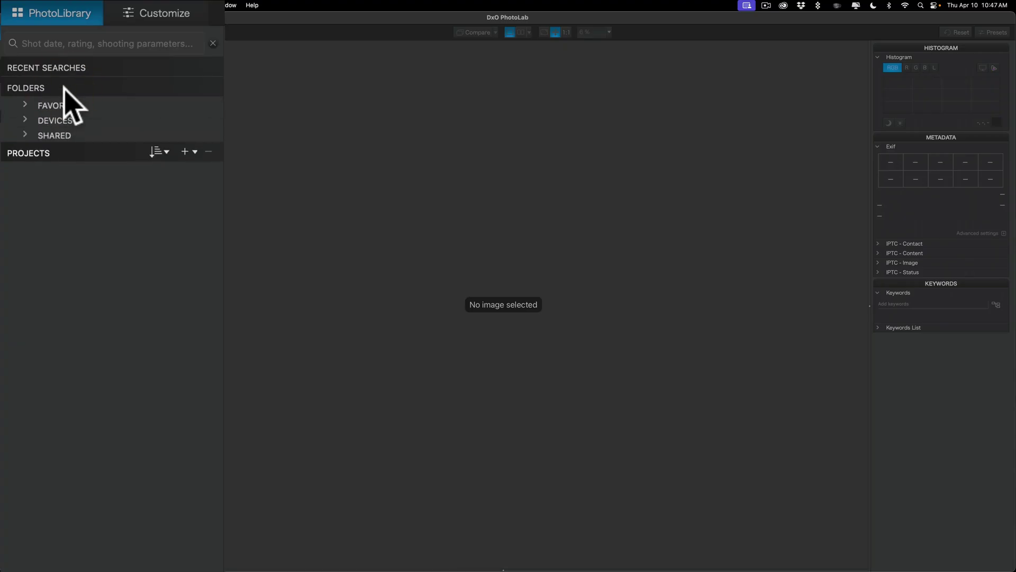
{"action": "left_click", "coordinate": [25, 120]}
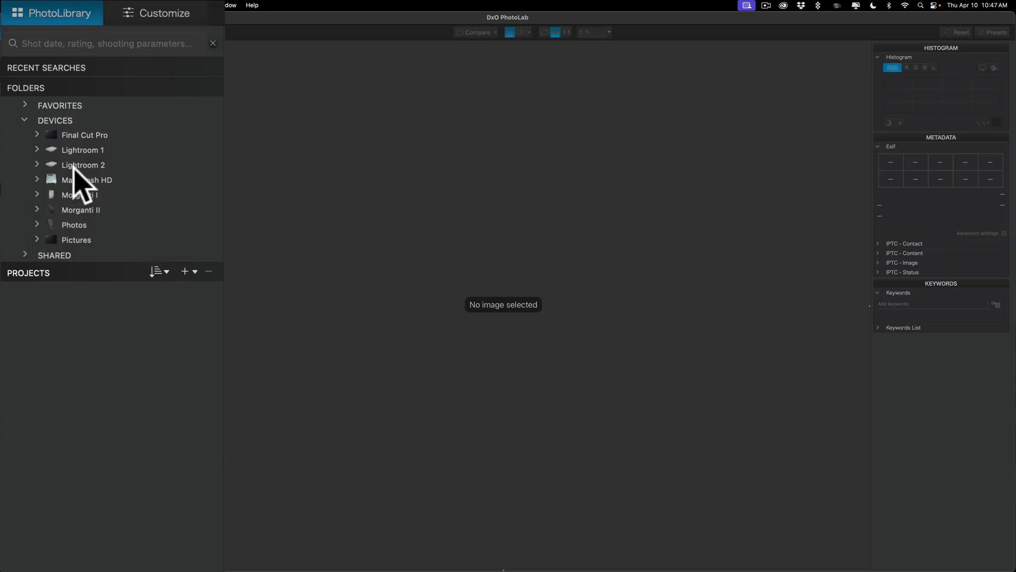
{"action": "left_click", "coordinate": [72, 180]}
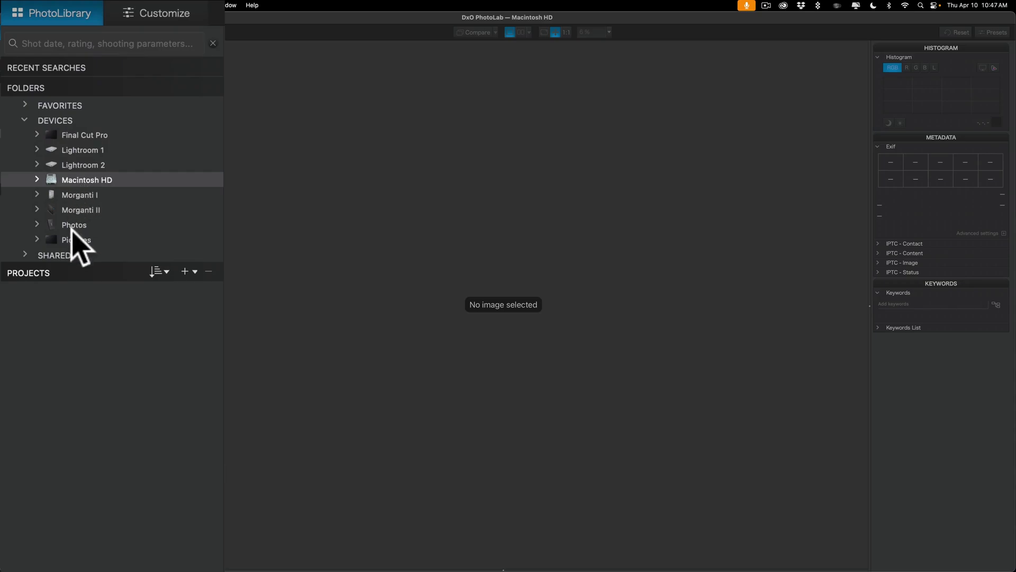
{"action": "left_click", "coordinate": [36, 240]}
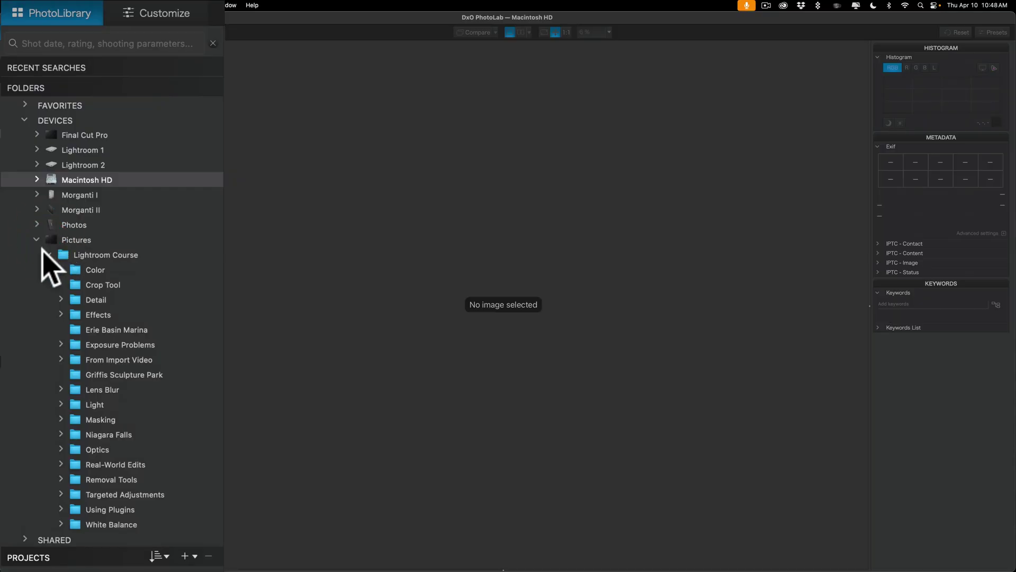
{"action": "left_click", "coordinate": [48, 254]}
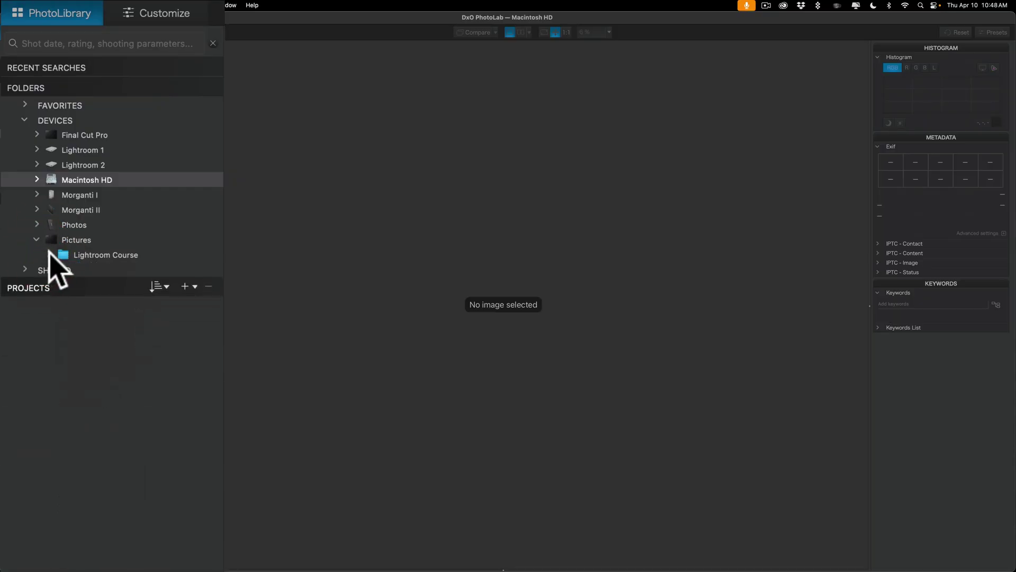
{"action": "left_click", "coordinate": [48, 255]}
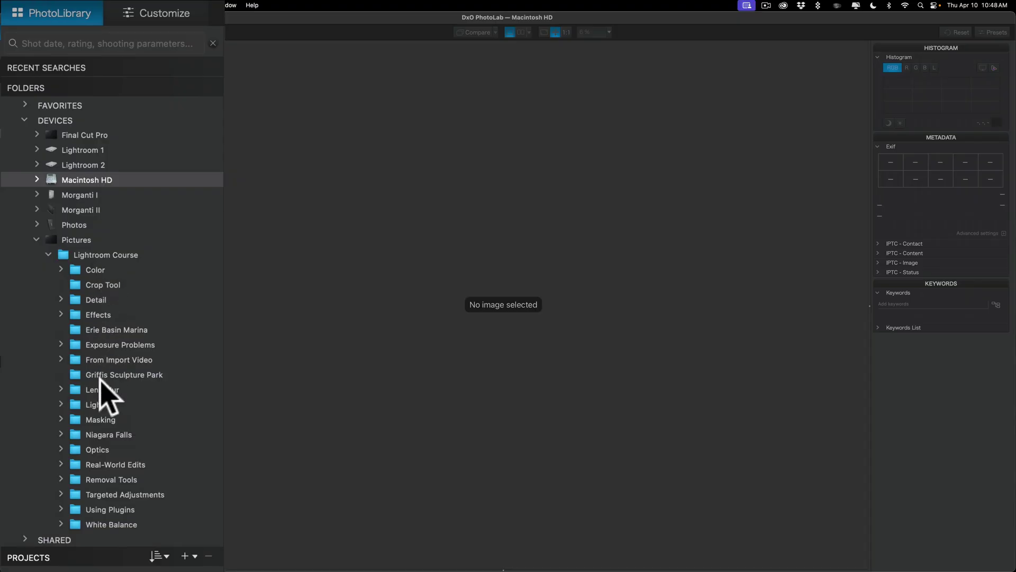
- Open the Griffis Sculpture Park folder and enlarge the browser into a full grid of 61 thumbnails
{"action": "left_click", "coordinate": [94, 373]}
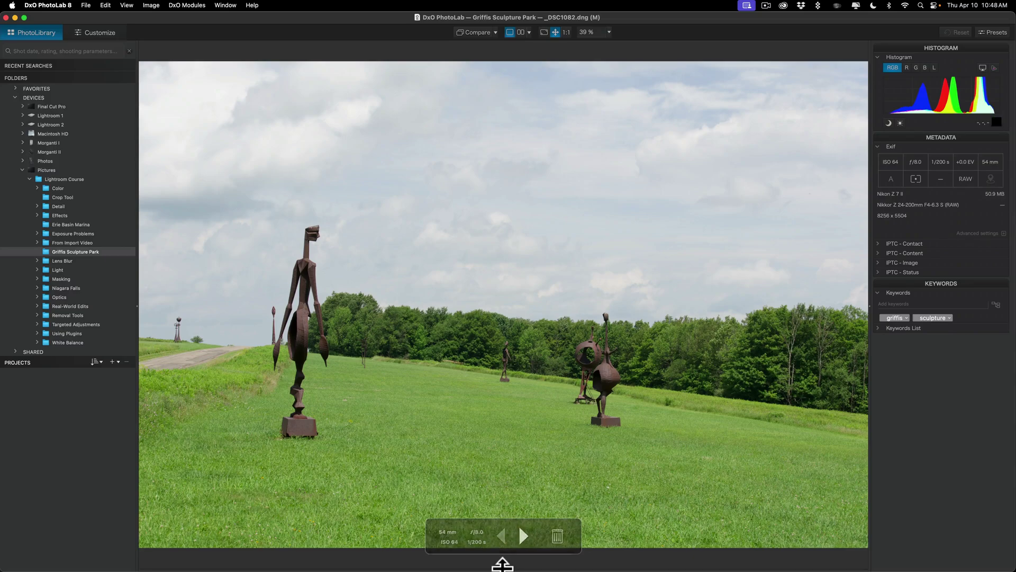
{"action": "left_click_drag", "start_coordinate": [503, 560], "coordinate": [503, 489]}
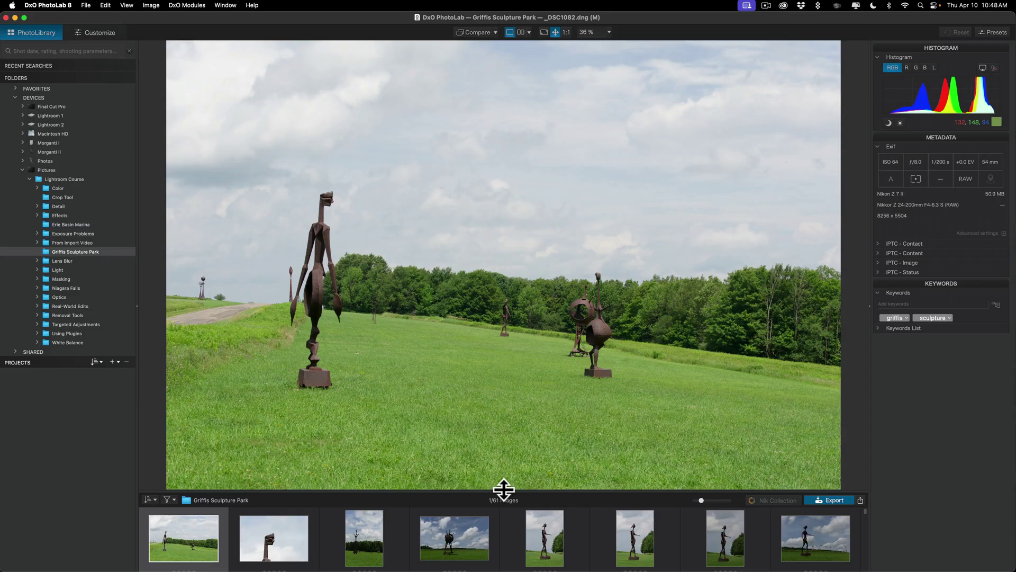
{"action": "left_click_drag", "start_coordinate": [504, 489], "coordinate": [489, 42]}
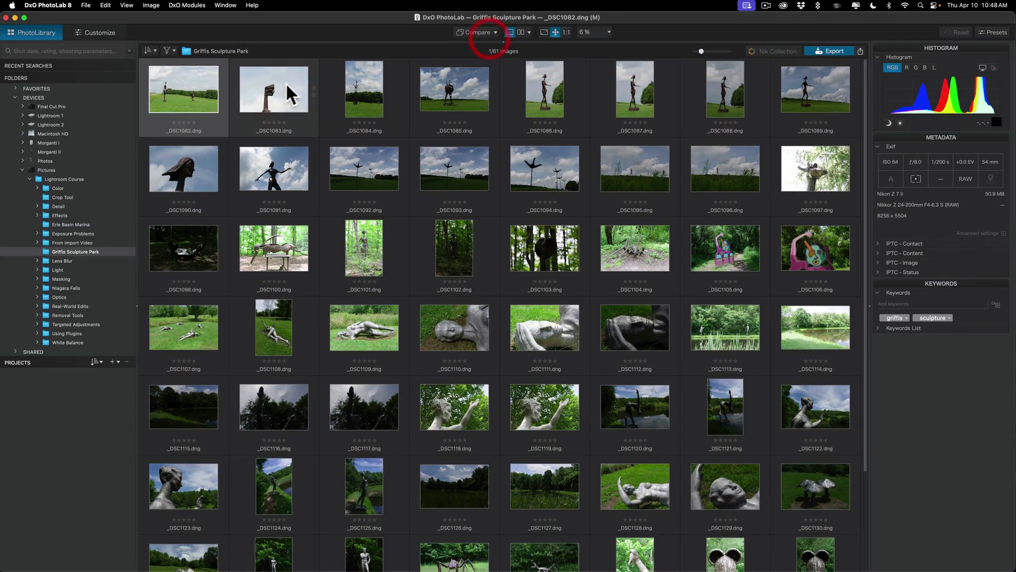
- Rate _DSC1082 three then four stars, and toggle its pick and reject flags
{"action": "left_click", "coordinate": [184, 122]}
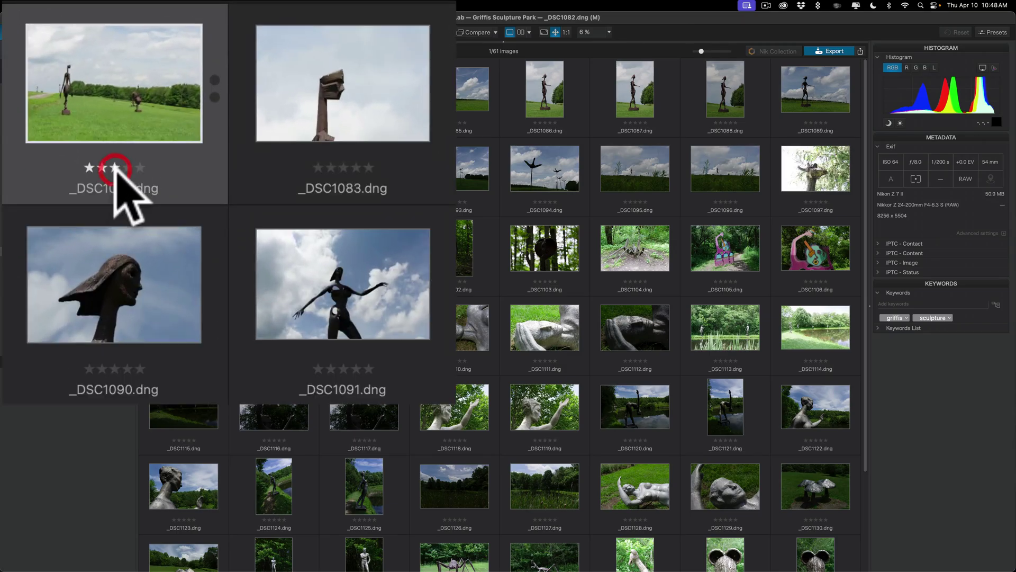
{"action": "left_click", "coordinate": [189, 123]}
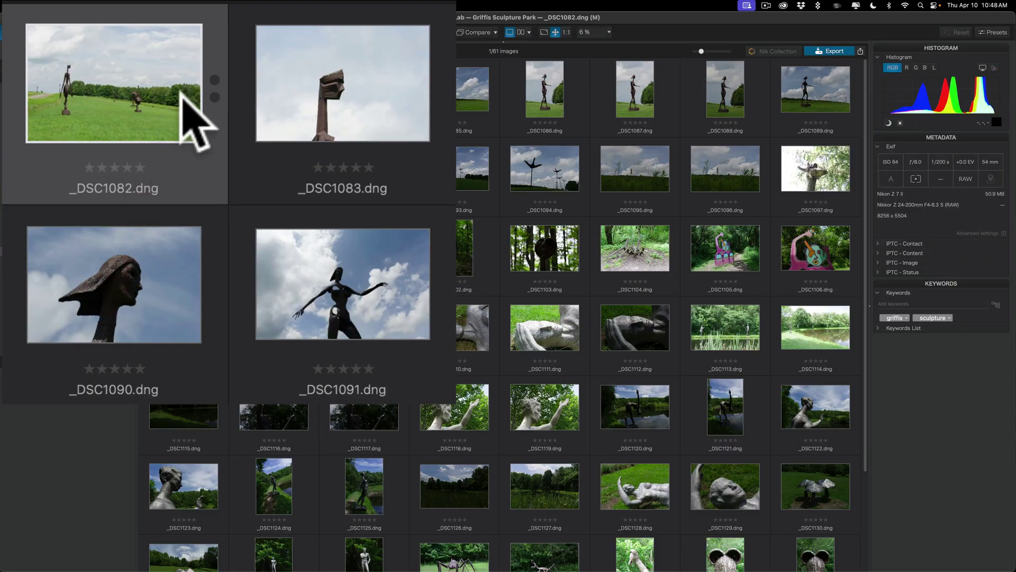
{"action": "scroll", "coordinate": [184, 90], "scroll_direction": "down", "scroll_amount": 1}
{"action": "left_click", "coordinate": [214, 74]}
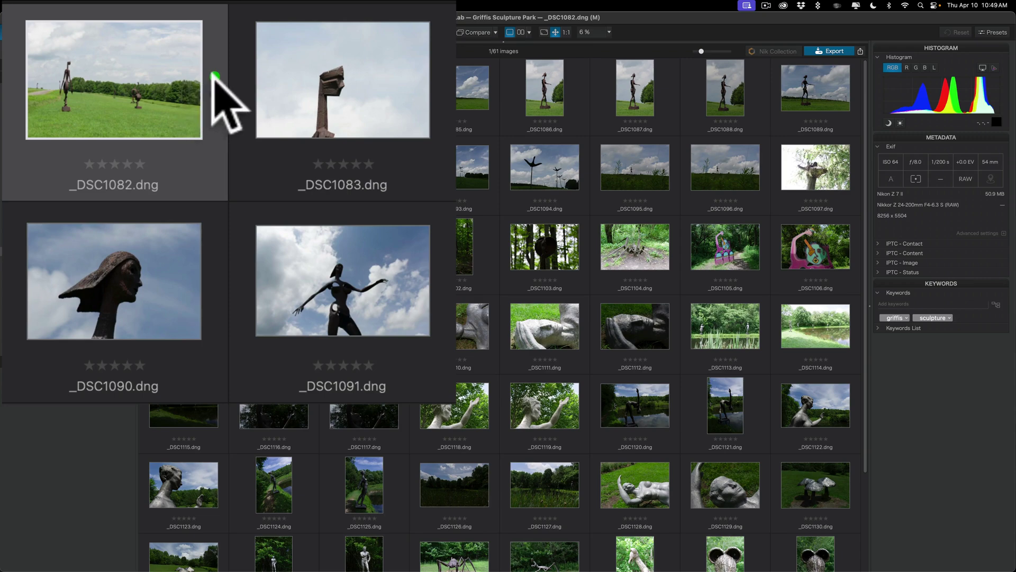
{"action": "scroll", "coordinate": [211, 74], "scroll_direction": "up", "scroll_amount": 1}
{"action": "left_click", "coordinate": [159, 90]}
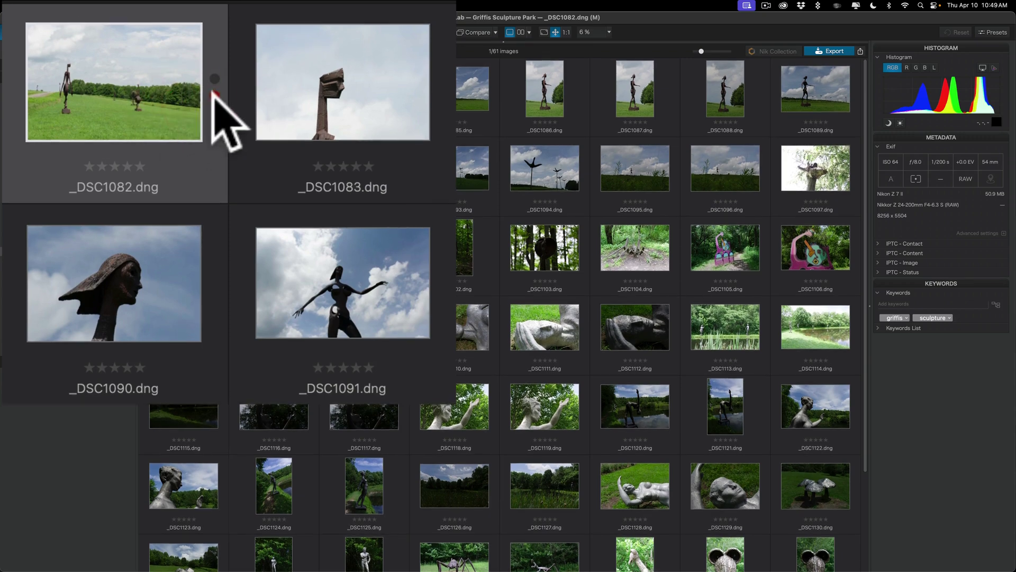
{"action": "left_click", "coordinate": [170, 106]}
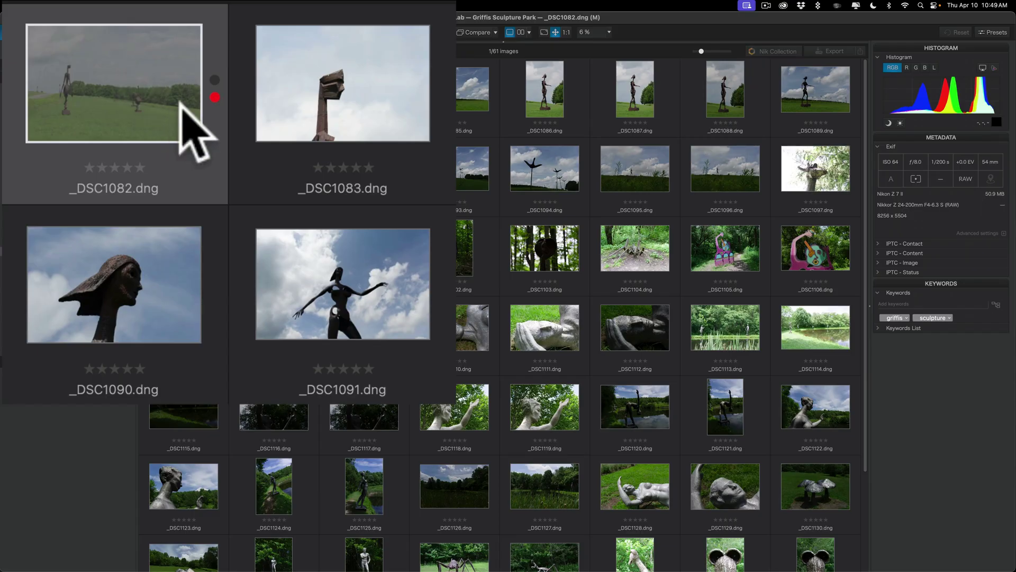
{"action": "left_click", "coordinate": [214, 97]}
{"action": "left_click", "coordinate": [170, 103]}
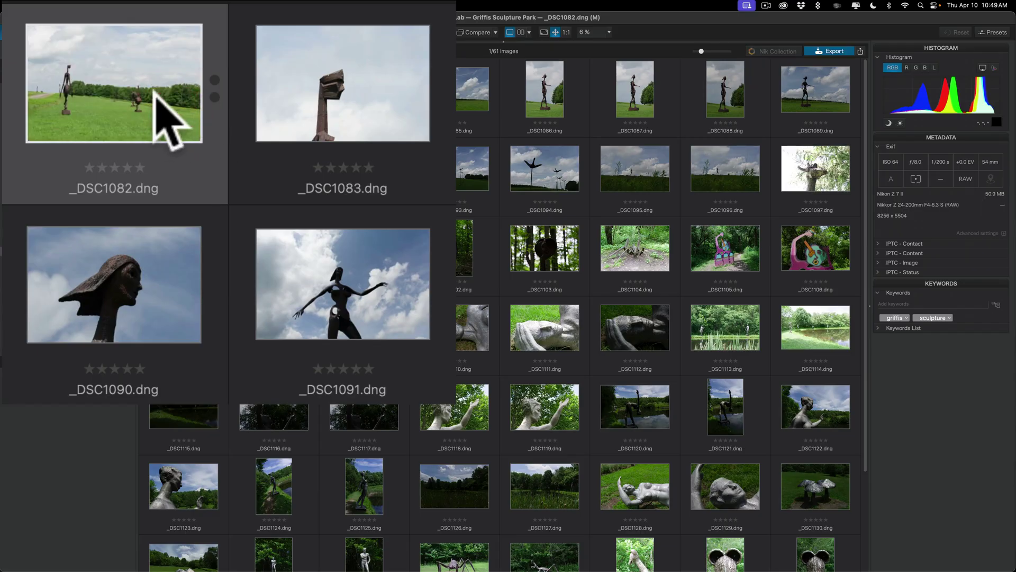
{"action": "left_click", "coordinate": [152, 95]}
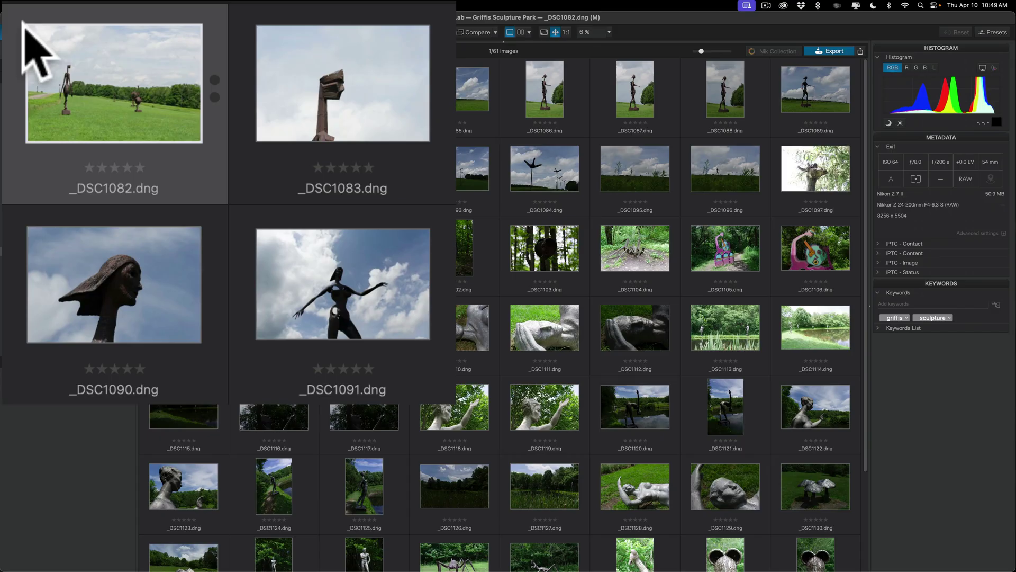
- Flag _DSC1082 as a pick, then as rejected, clearing each flag with U
{"action": "key", "text": "p"}
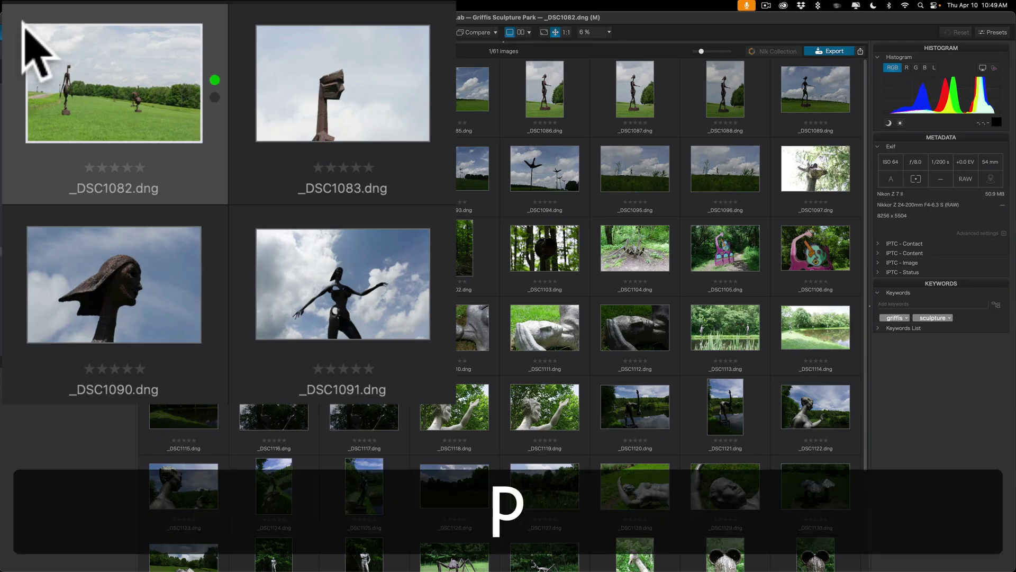
{"action": "key", "text": "u"}
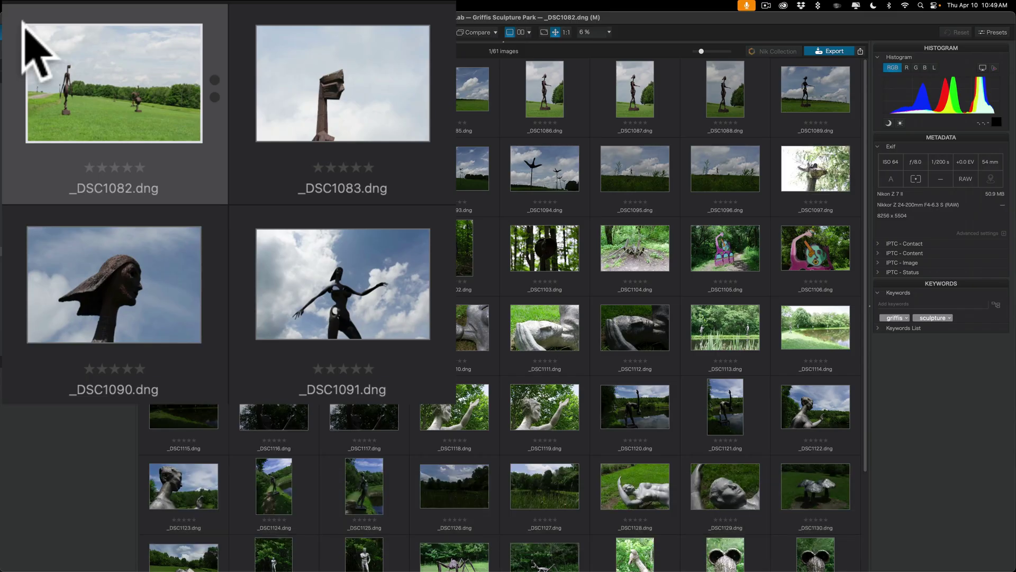
{"action": "key", "text": "x"}
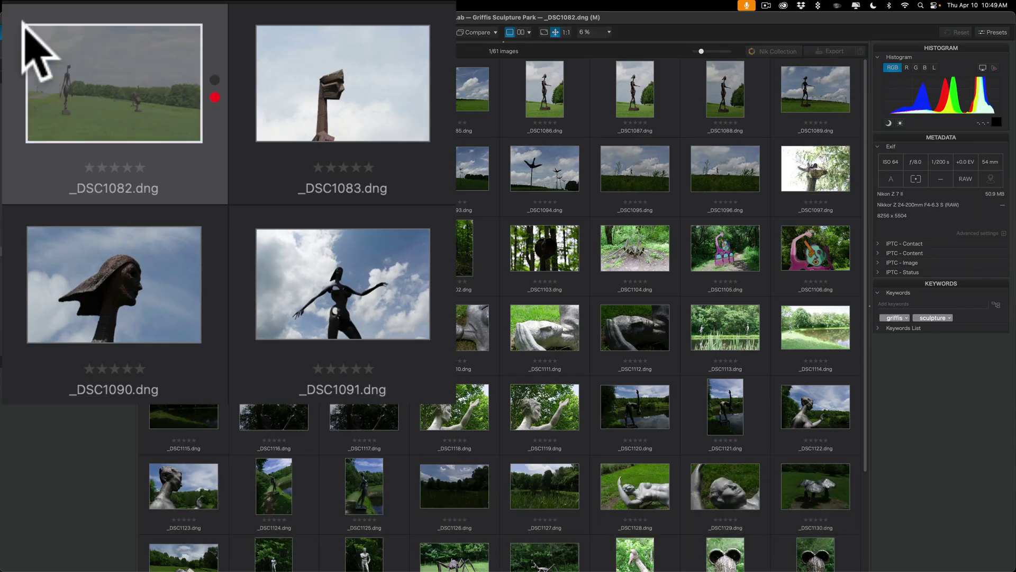
{"action": "key", "text": "u"}
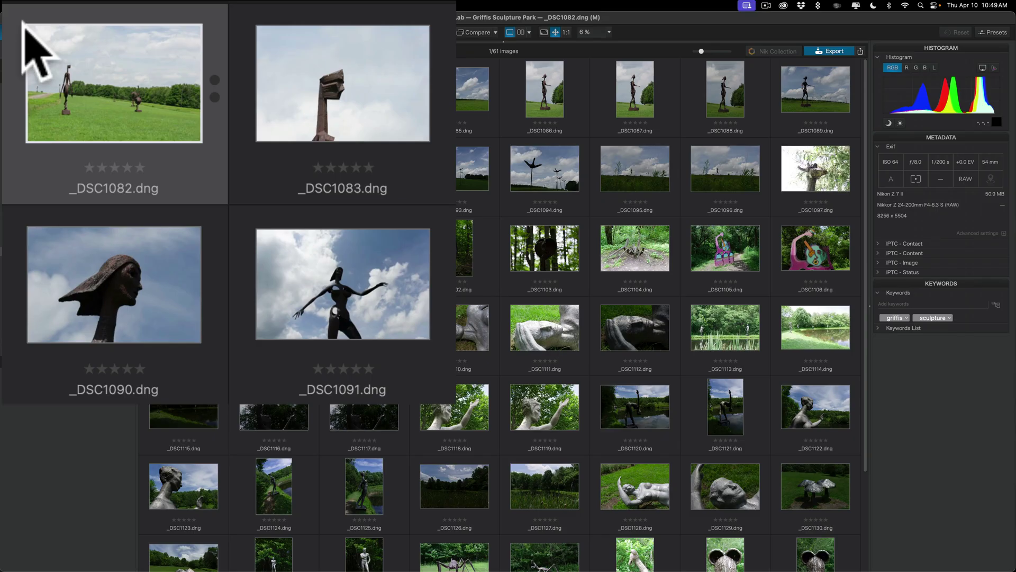
- Rate _DSC1082 two then three stars, then clear the rating with 0
{"action": "key", "text": "2"}
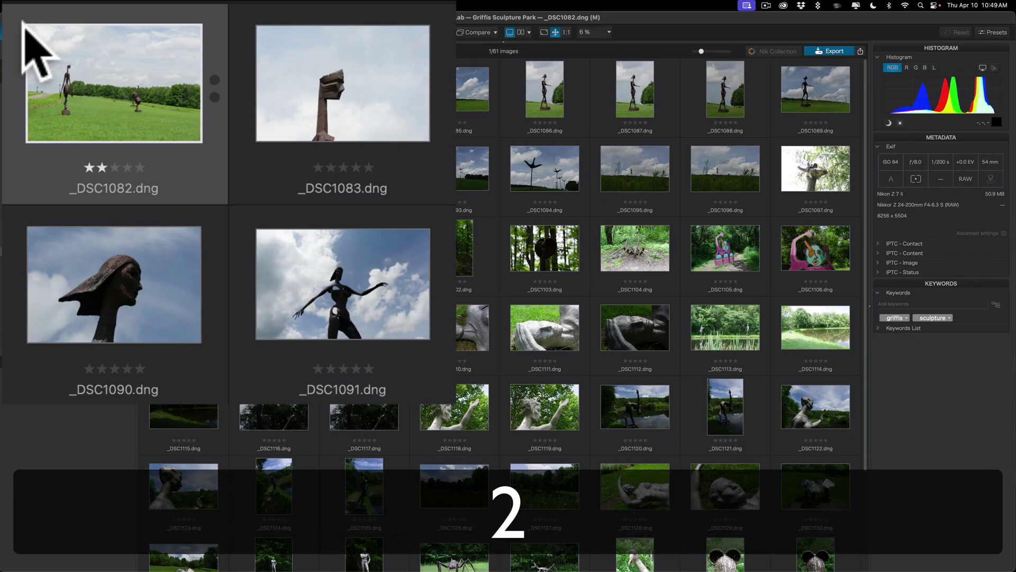
{"action": "key", "text": "3"}
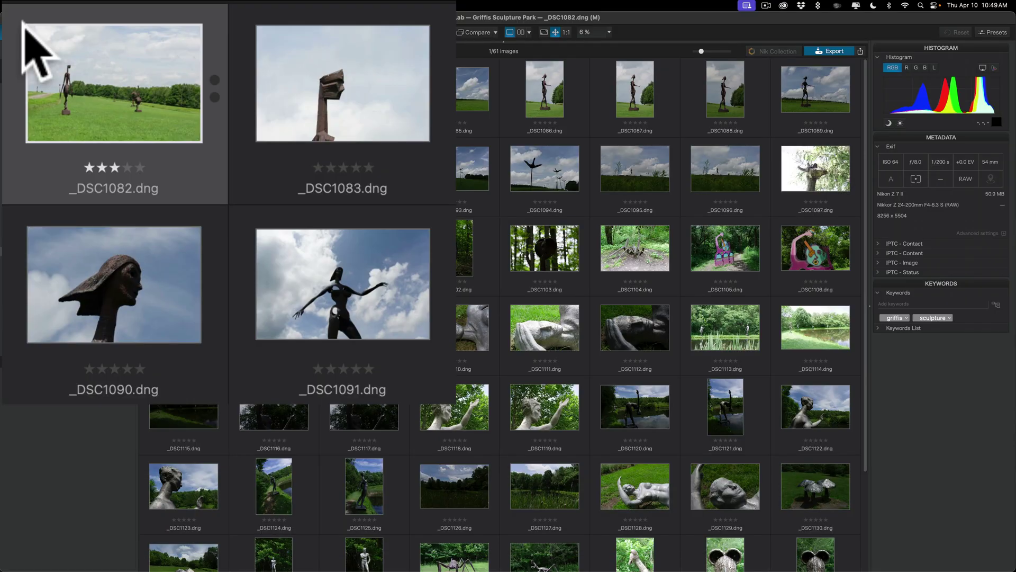
{"action": "key", "text": "0"}
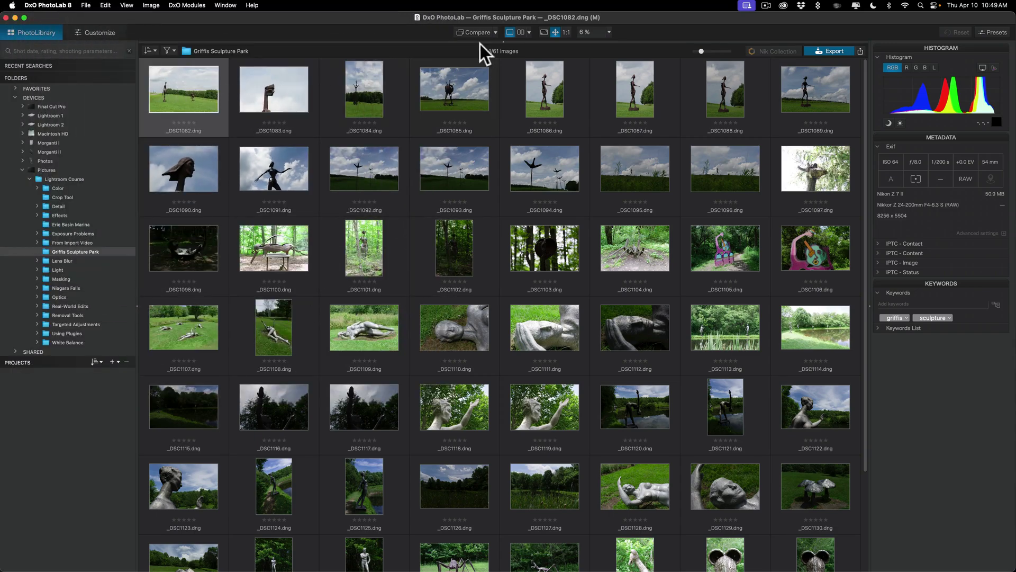
- Open the viewer and step forward to _DSC1084 (ISO 64, f/8.0, 1/320 s, 44 mm)
{"action": "left_click_drag", "start_coordinate": [493, 46], "coordinate": [457, 482]}
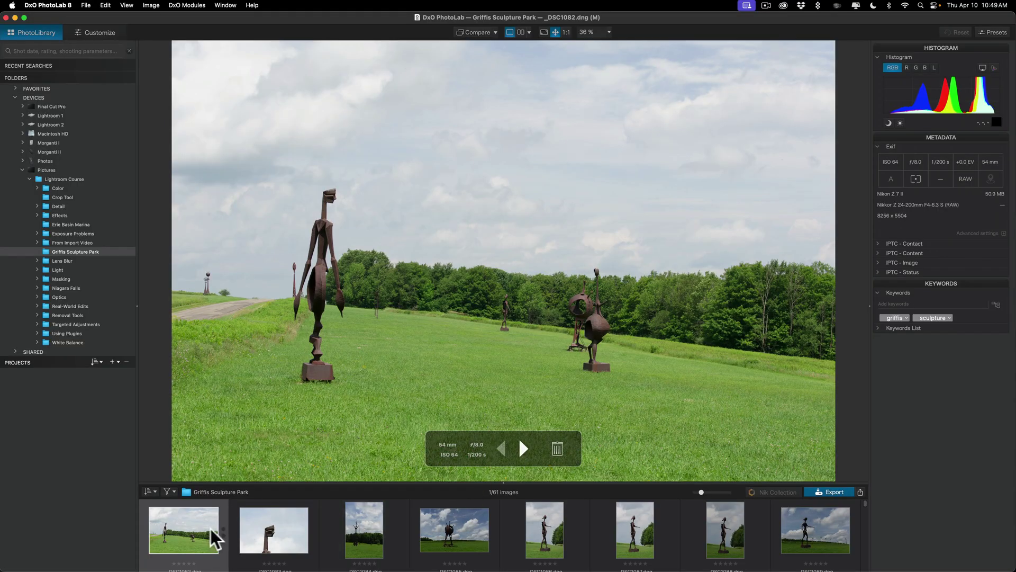
{"action": "left_click", "coordinate": [523, 449]}
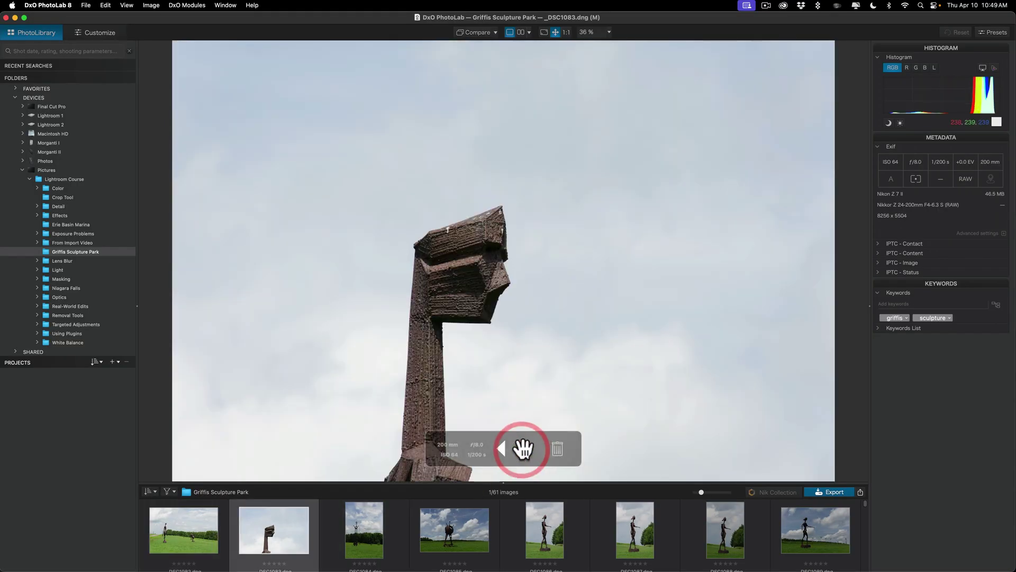
{"action": "left_click", "coordinate": [523, 448]}
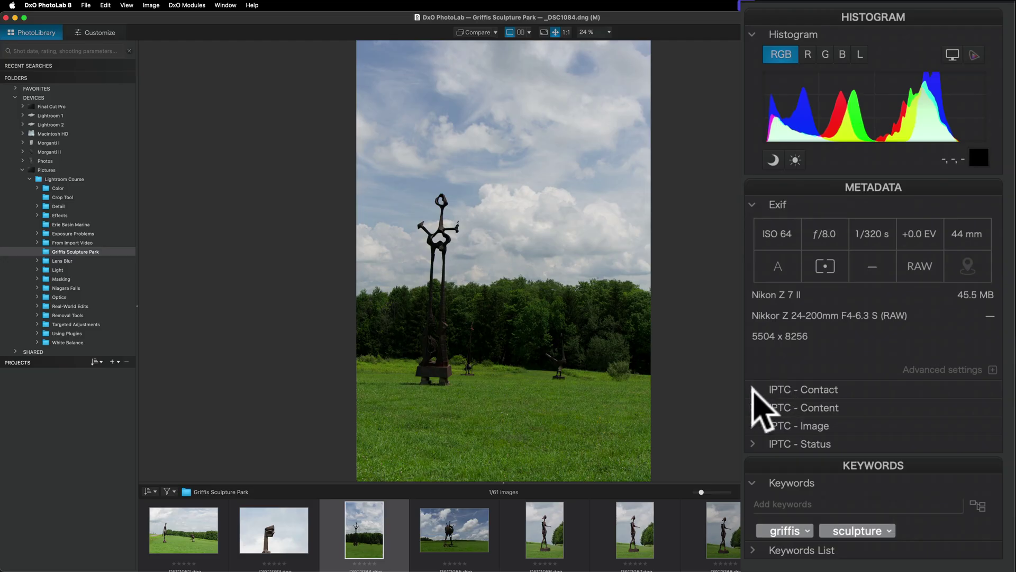
- Peek at the IPTC Contact details, then land on _DSC1085 (ISO 64, f/8.0, 1/500 s, 24 mm)
{"action": "left_click", "coordinate": [752, 390]}
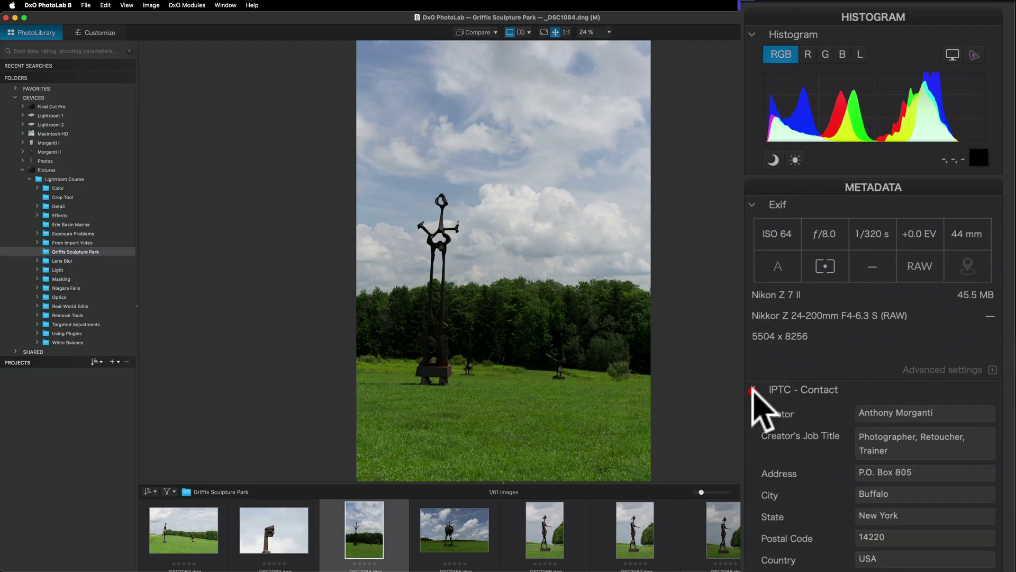
{"action": "left_click", "coordinate": [753, 389]}
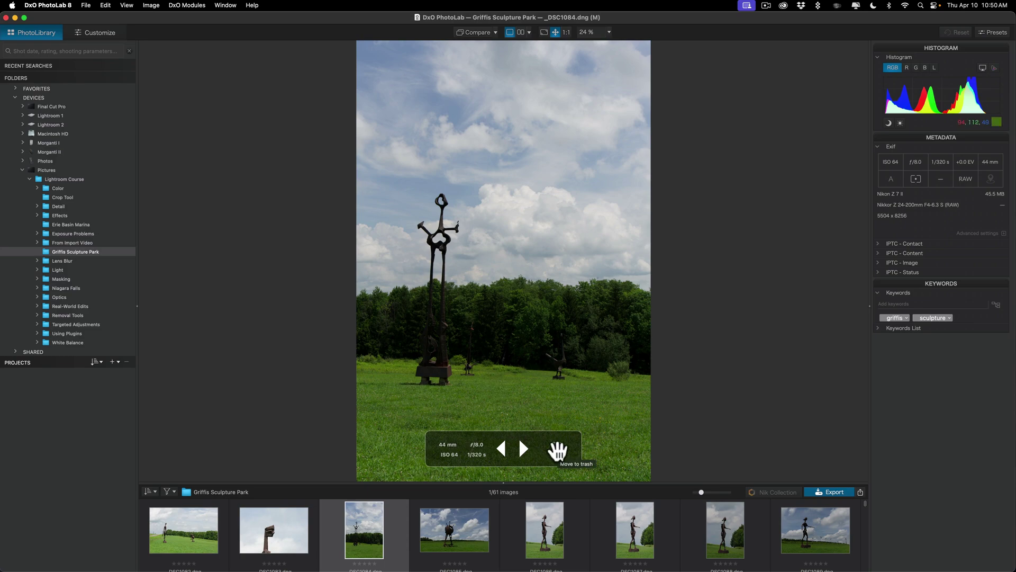
{"action": "left_click", "coordinate": [524, 449]}
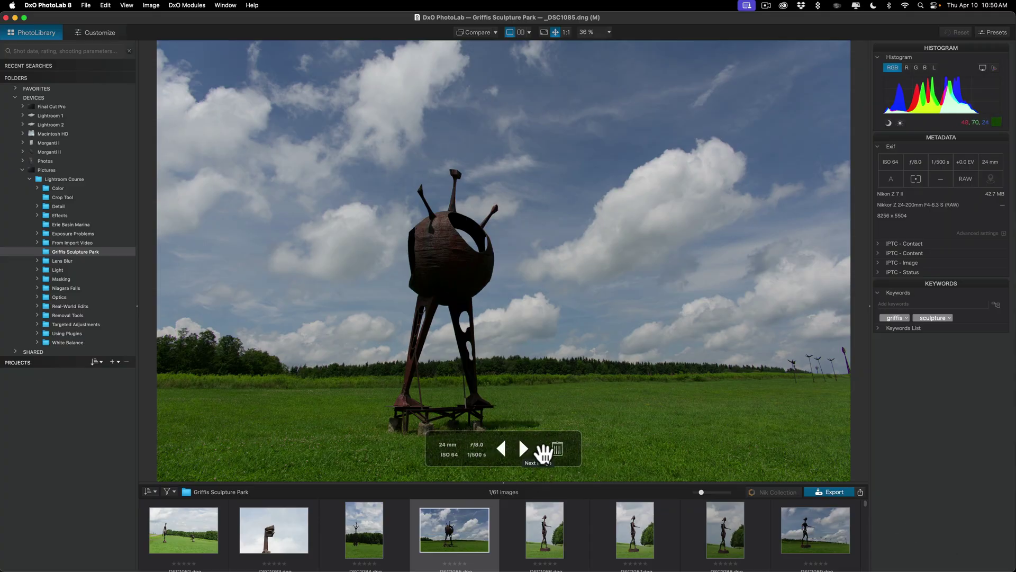
{"action": "left_click", "coordinate": [522, 450]}
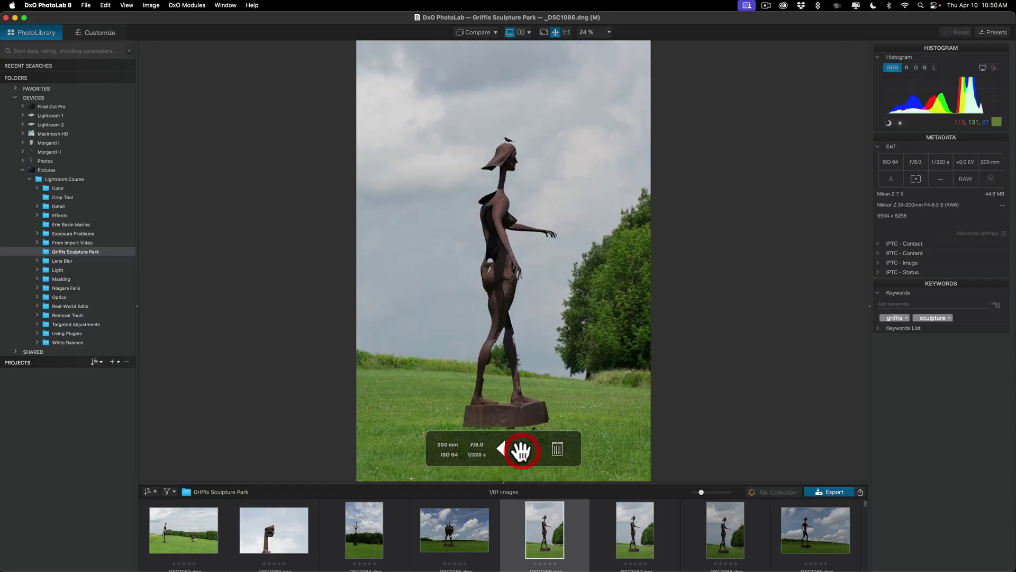
{"action": "left_click", "coordinate": [504, 450]}
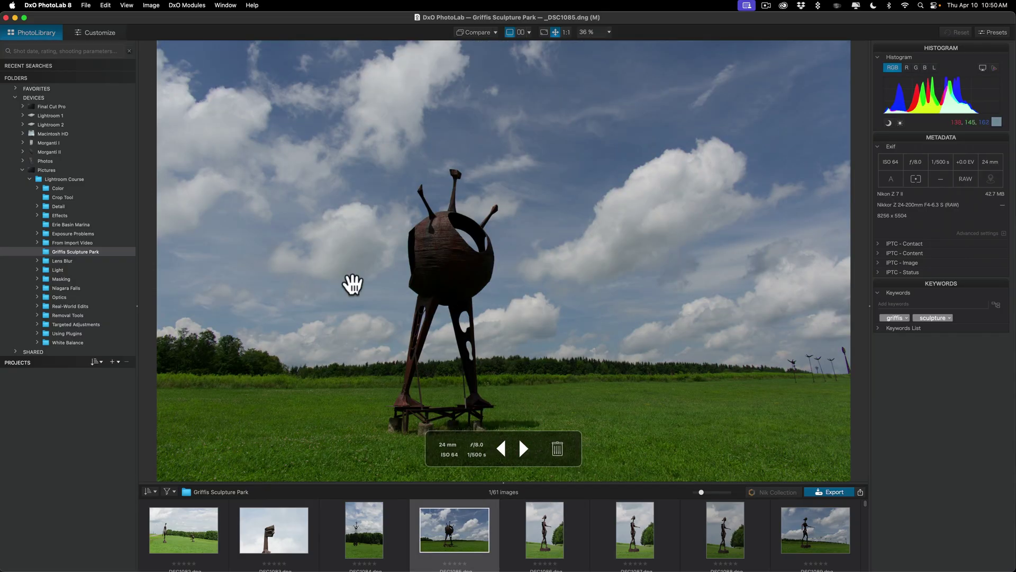
- Switch _DSC1085 into the Customize workspace, with history showing only Applied Default Preset
{"action": "left_click", "coordinate": [118, 33]}
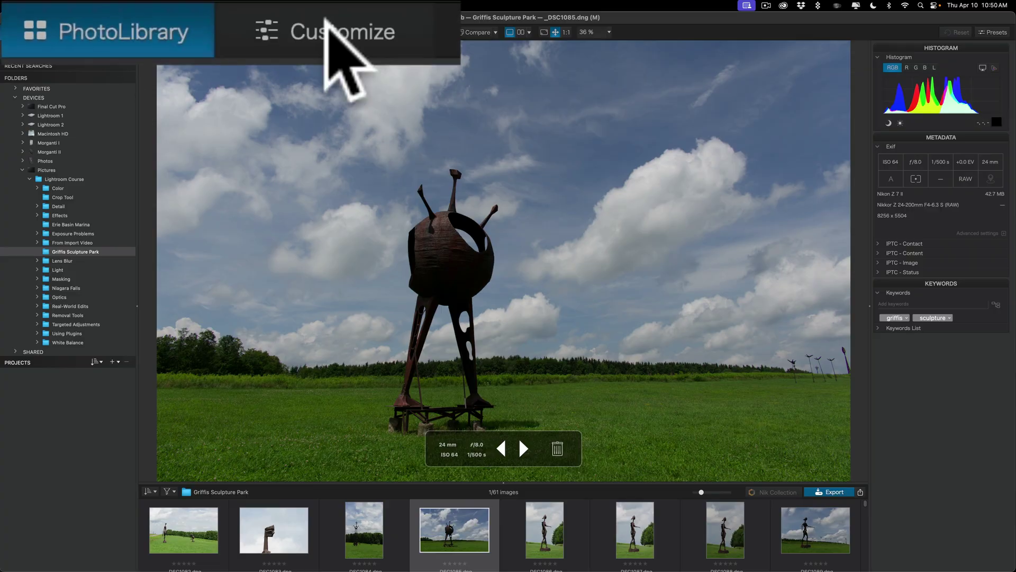
{"action": "left_click", "coordinate": [112, 31]}
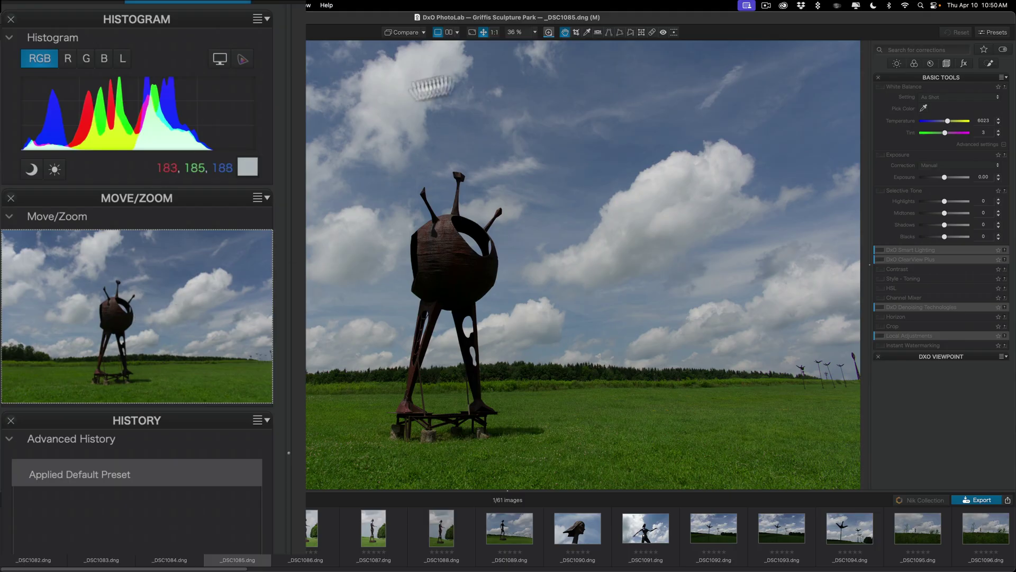
{"action": "left_click", "coordinate": [536, 32]}
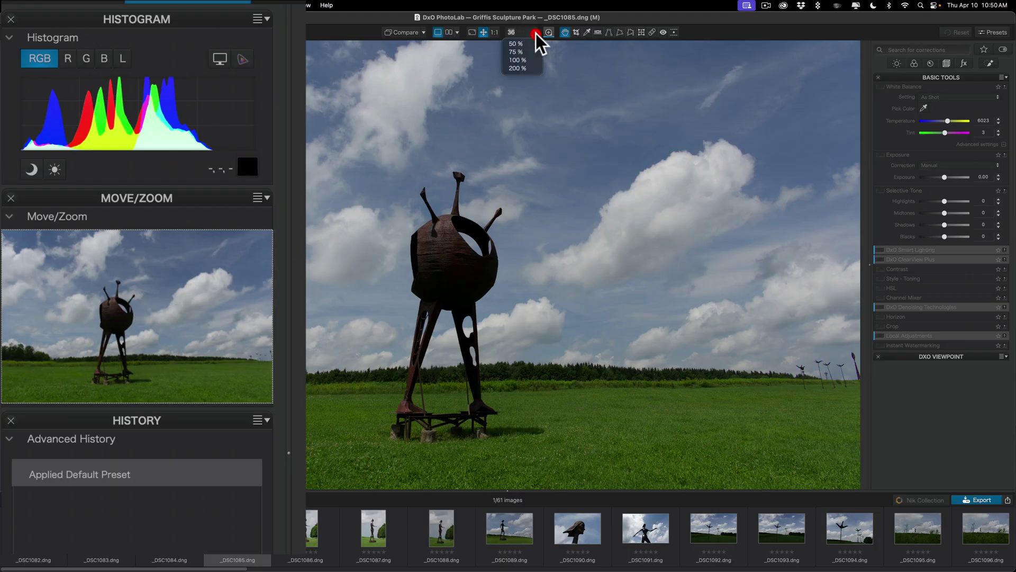
{"action": "left_click", "coordinate": [519, 67]}
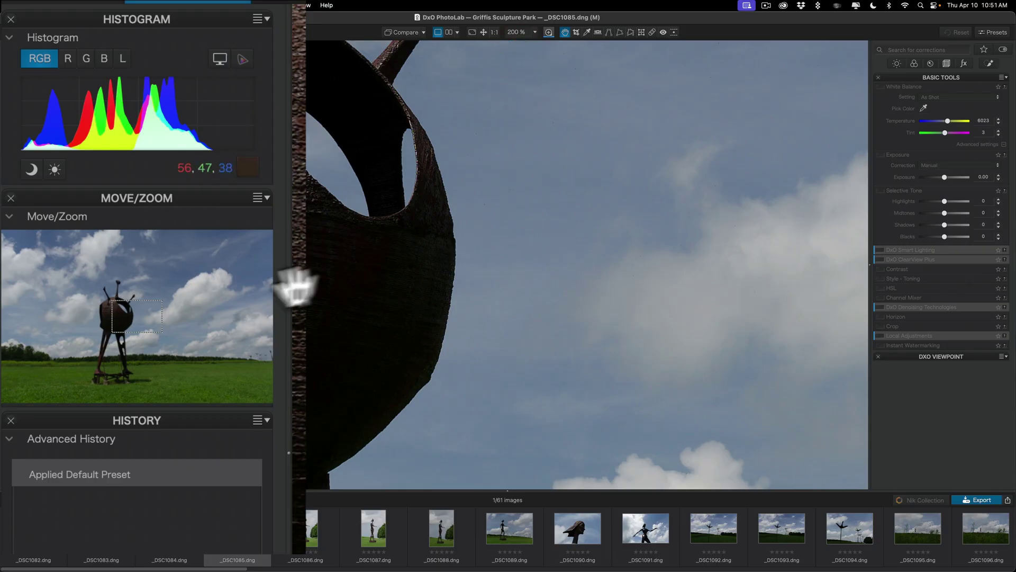
{"action": "mouse_move", "coordinate": [123, 311]}
{"action": "left_mouse_down"}
{"action": "mouse_move", "coordinate": [120, 295]}
{"action": "mouse_move", "coordinate": [69, 281]}
{"action": "mouse_move", "coordinate": [146, 315]}
{"action": "mouse_move", "coordinate": [91, 313]}
{"action": "mouse_move", "coordinate": [111, 289]}
{"action": "left_mouse_up"}
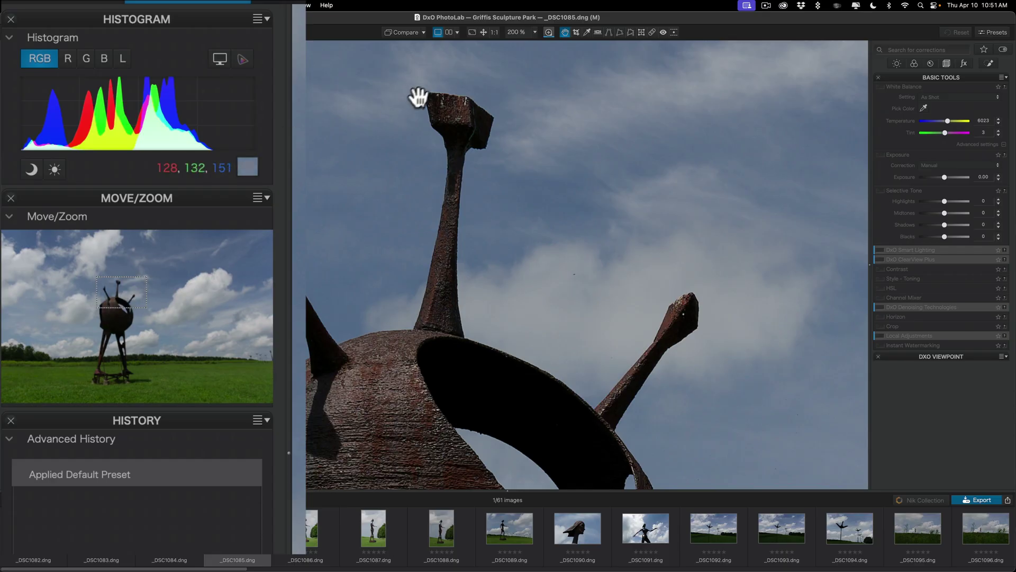
{"action": "left_click", "coordinate": [484, 32]}
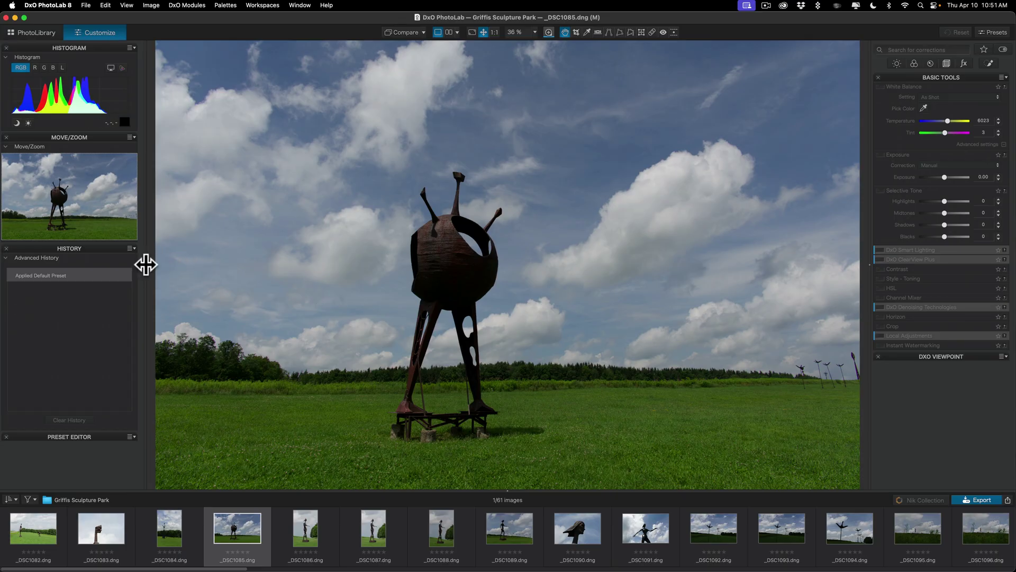
- Collapse the left palettes and hide the filmstrip to enlarge _DSC1085 in the viewer
{"action": "left_click_drag", "start_coordinate": [145, 265], "coordinate": [6, 275]}
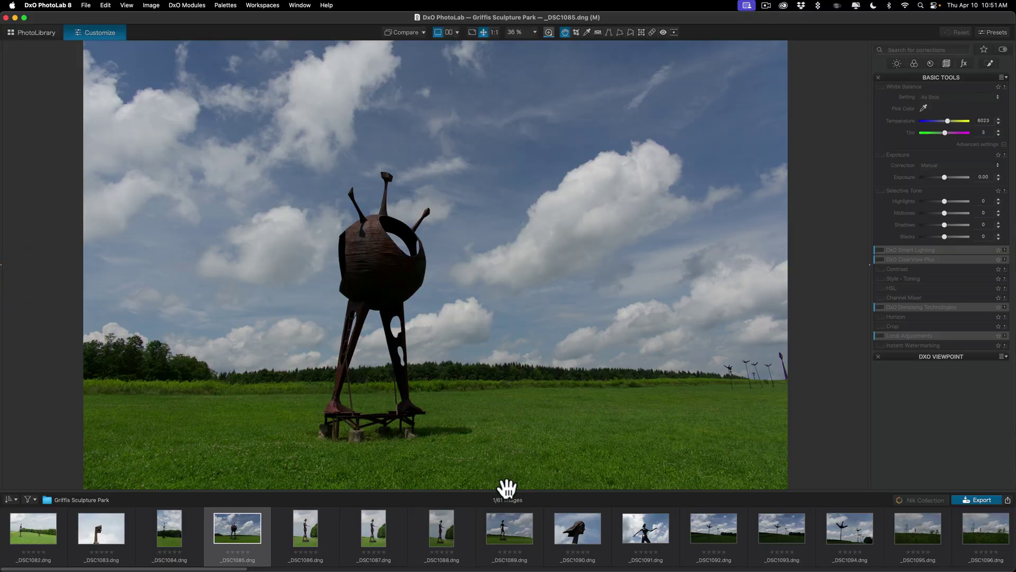
{"action": "left_click_drag", "start_coordinate": [508, 491], "coordinate": [507, 560]}
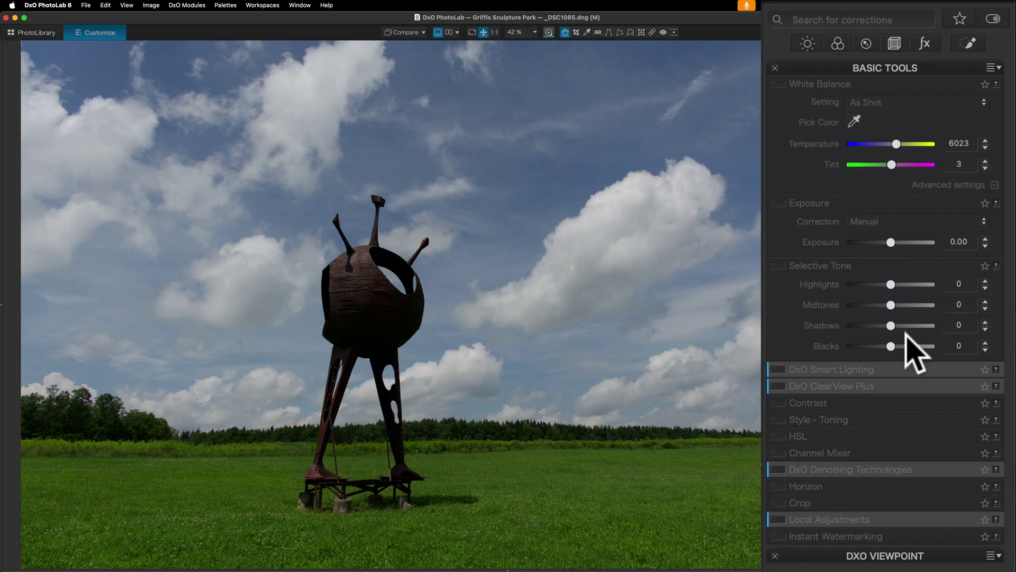
{"action": "mouse_move", "coordinate": [877, 365]}
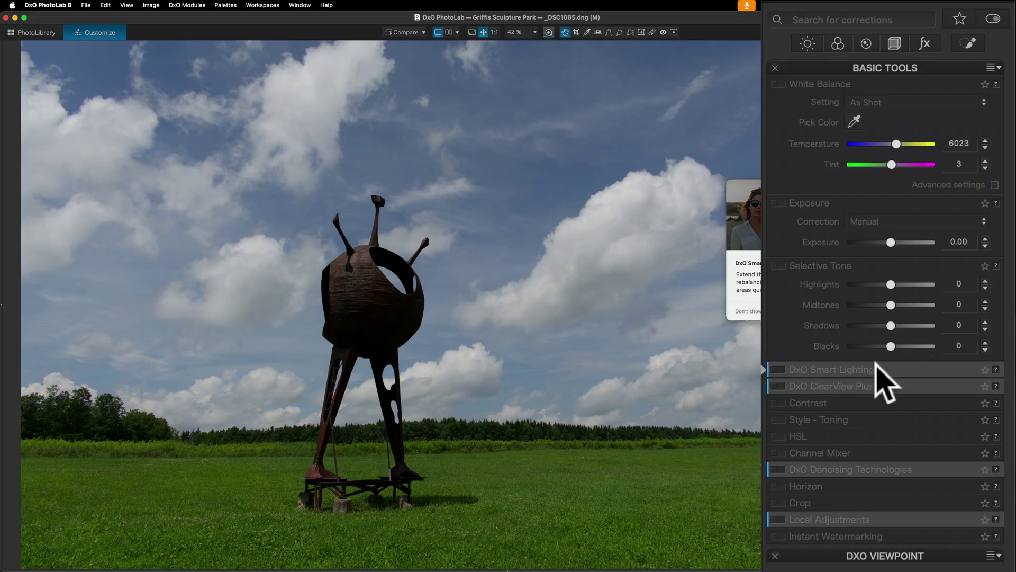
{"action": "mouse_move", "coordinate": [874, 388]}
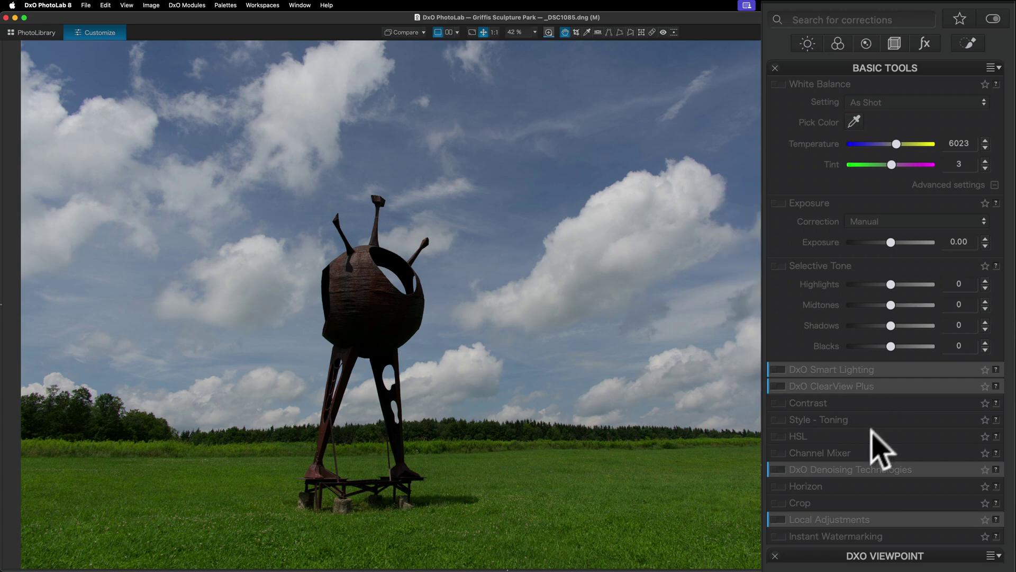
- Cycle through the Light, Color, Detail, Geometry and Effects palettes, ending on Local Adjustments
{"action": "mouse_move", "coordinate": [865, 470]}
{"action": "mouse_move", "coordinate": [857, 519]}
{"action": "left_click", "coordinate": [808, 45]}
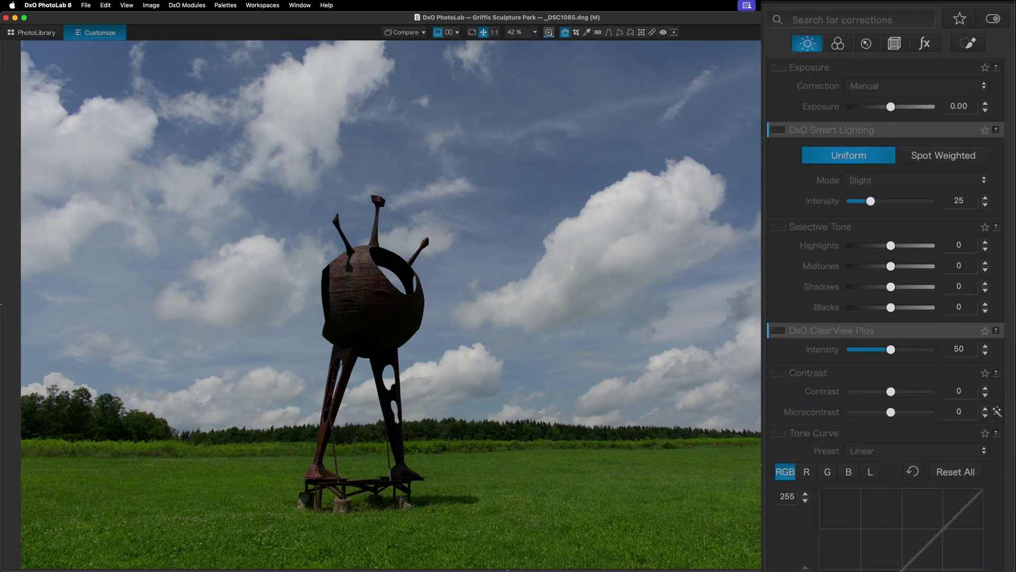
{"action": "left_click", "coordinate": [838, 43]}
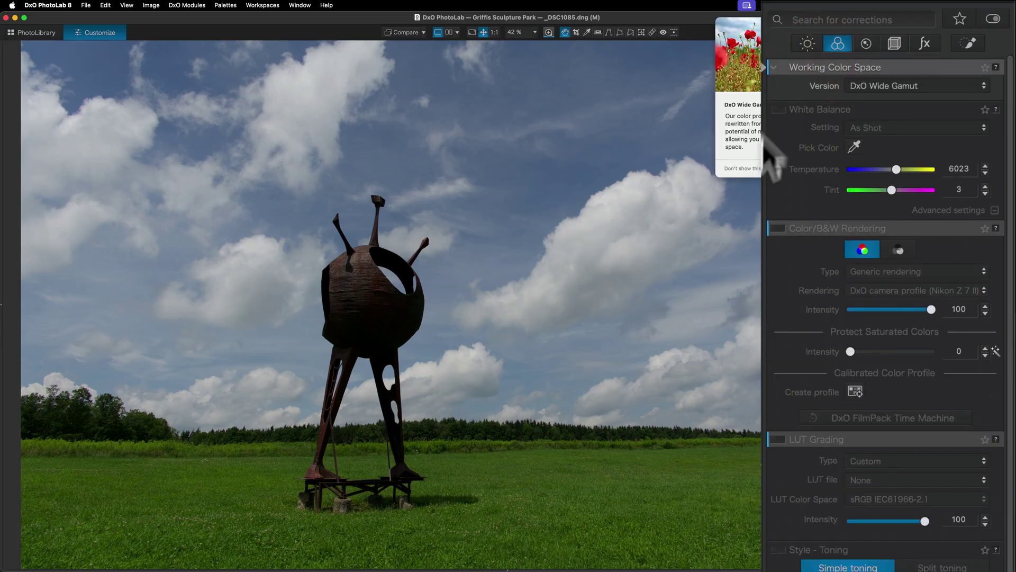
{"action": "scroll", "coordinate": [935, 465], "scroll_direction": "down", "scroll_amount": 4}
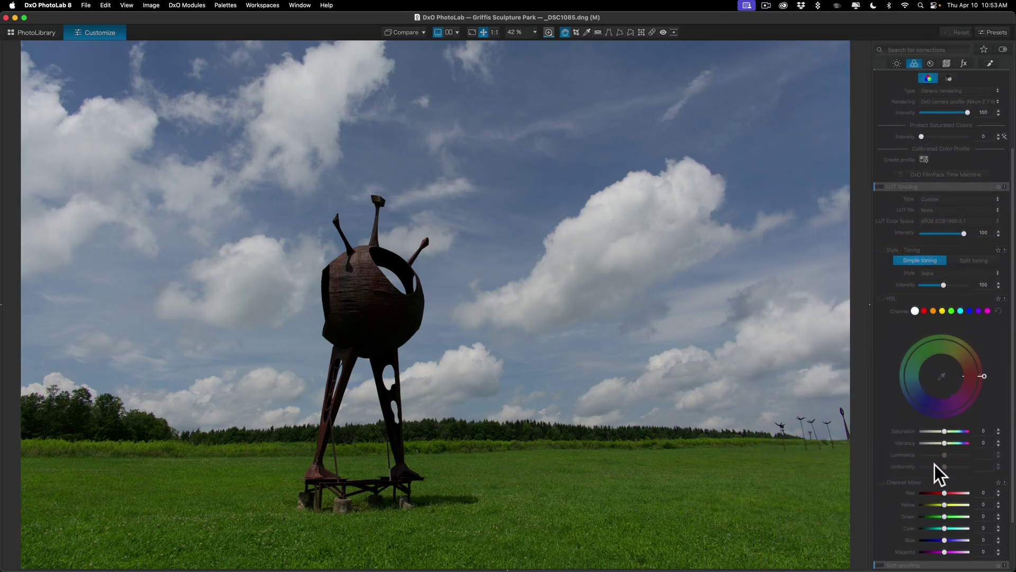
{"action": "scroll", "coordinate": [935, 465], "scroll_direction": "up", "scroll_amount": 4}
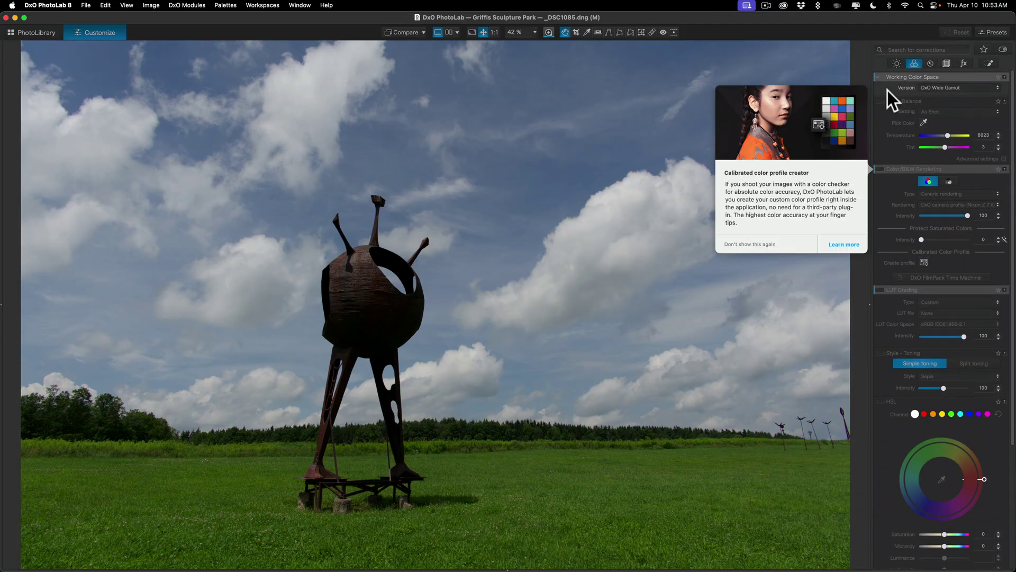
{"action": "left_click", "coordinate": [930, 63]}
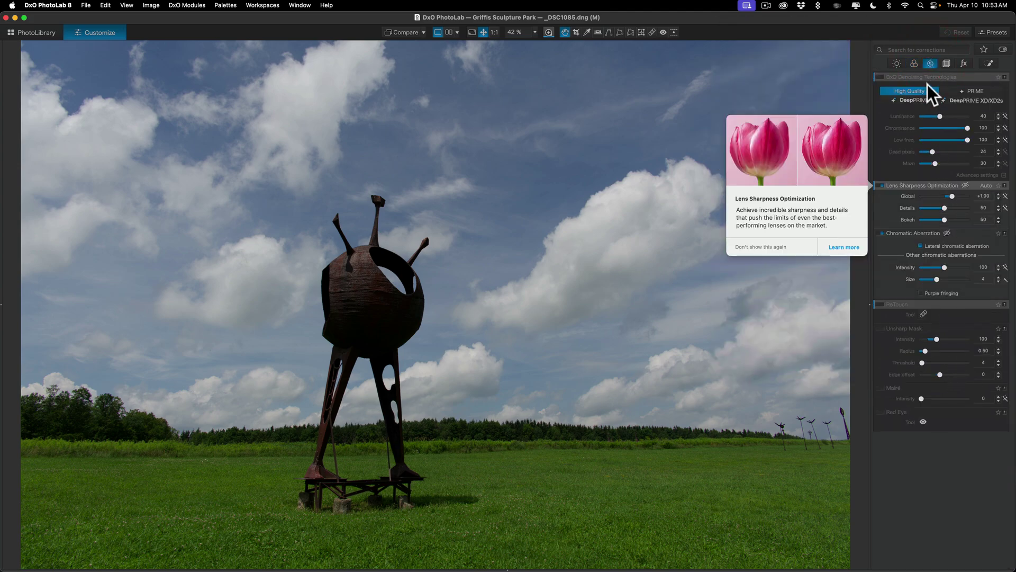
{"action": "left_click", "coordinate": [947, 63]}
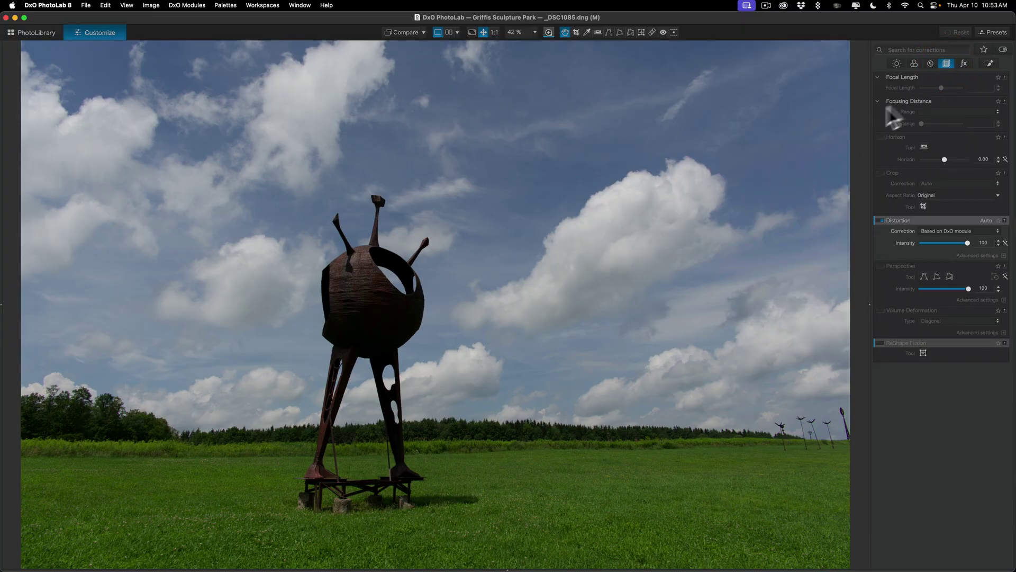
{"action": "left_click", "coordinate": [963, 64]}
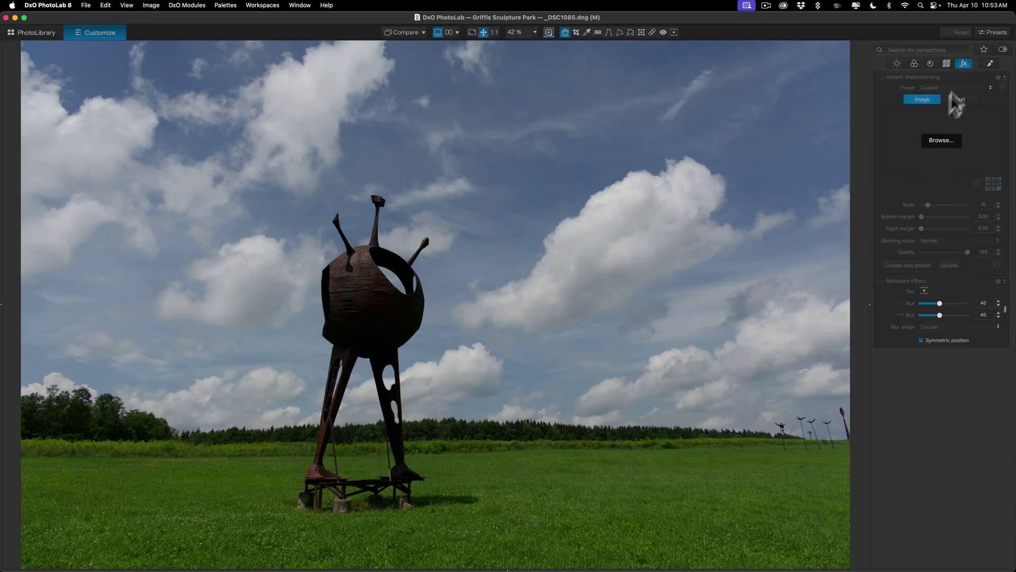
{"action": "left_click", "coordinate": [988, 64]}
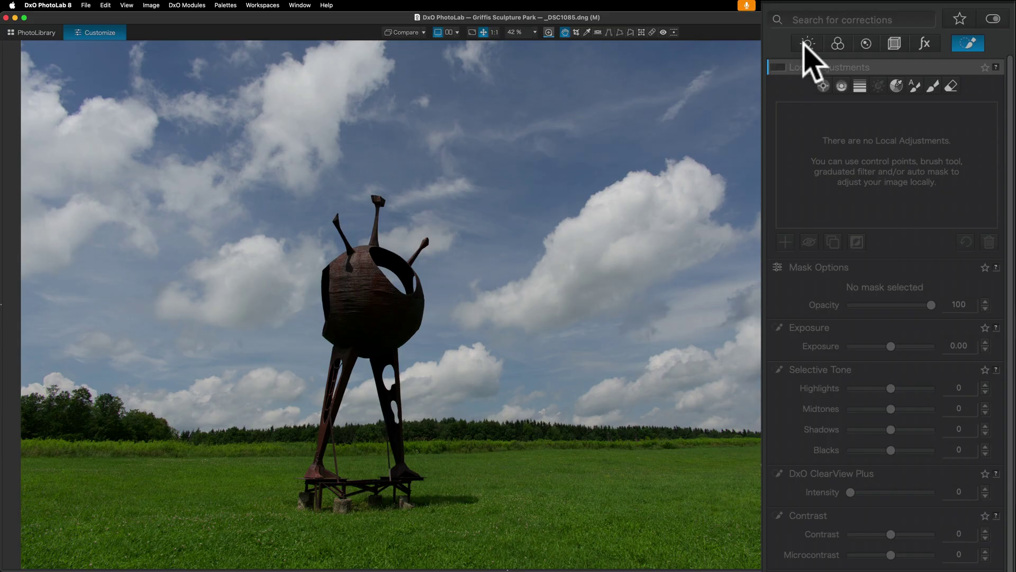
- Go from the Light and Color tabs back to the full Basic Tools list, starting with White Balance
{"action": "left_click", "coordinate": [897, 64]}
{"action": "left_click", "coordinate": [841, 43]}
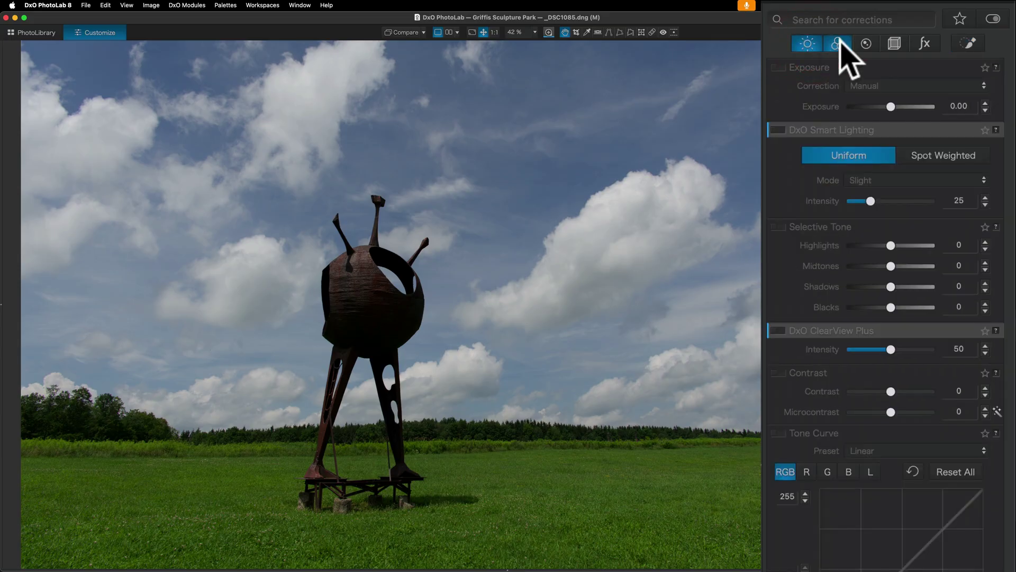
{"action": "left_click", "coordinate": [797, 42]}
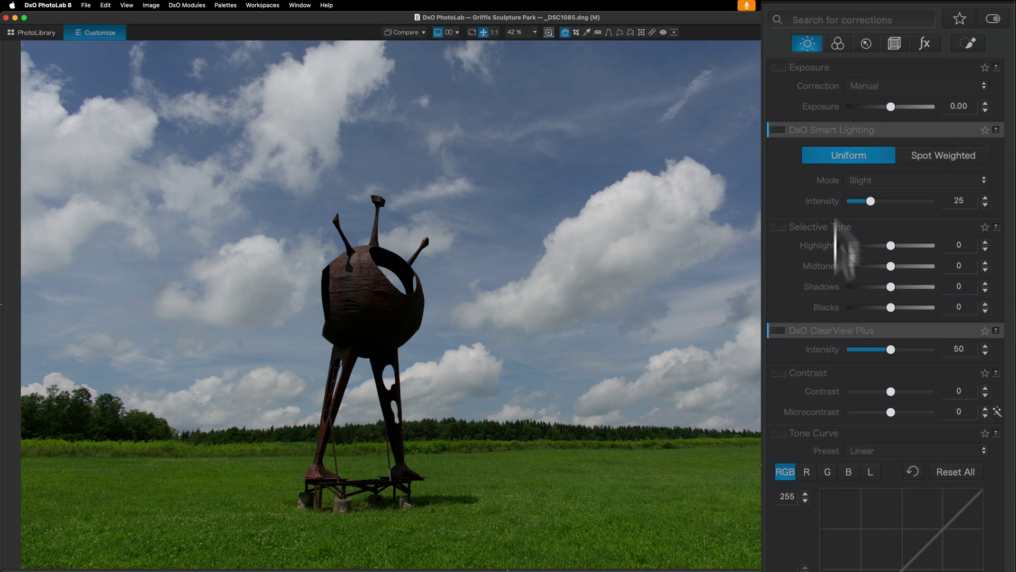
{"action": "left_click", "coordinate": [808, 45]}
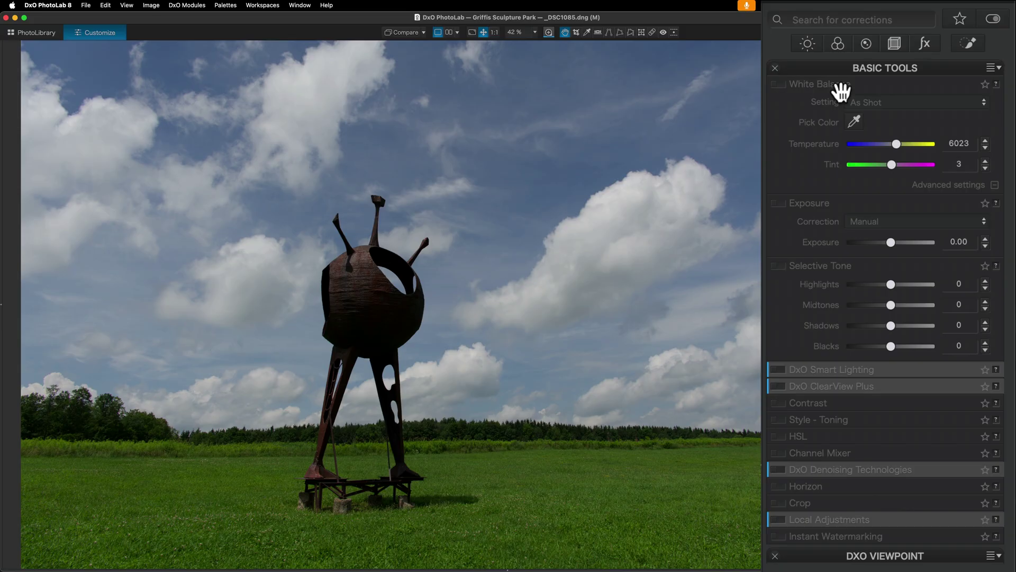
- Turn on DxO Smart Lighting, expand its settings, and toggle it off and on to compare
{"action": "mouse_move", "coordinate": [788, 369]}
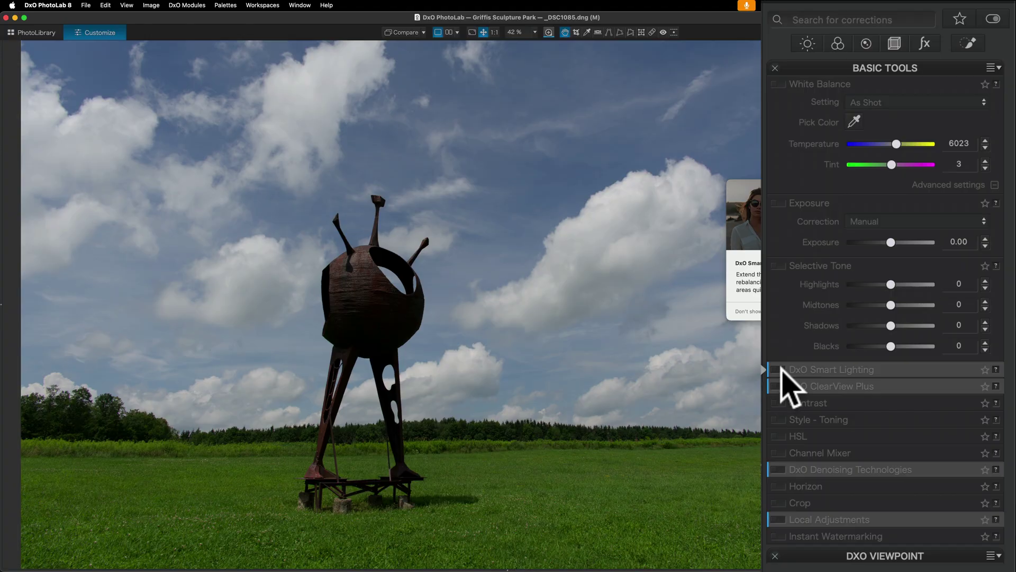
{"action": "left_click", "coordinate": [779, 369]}
{"action": "left_click", "coordinate": [831, 370]}
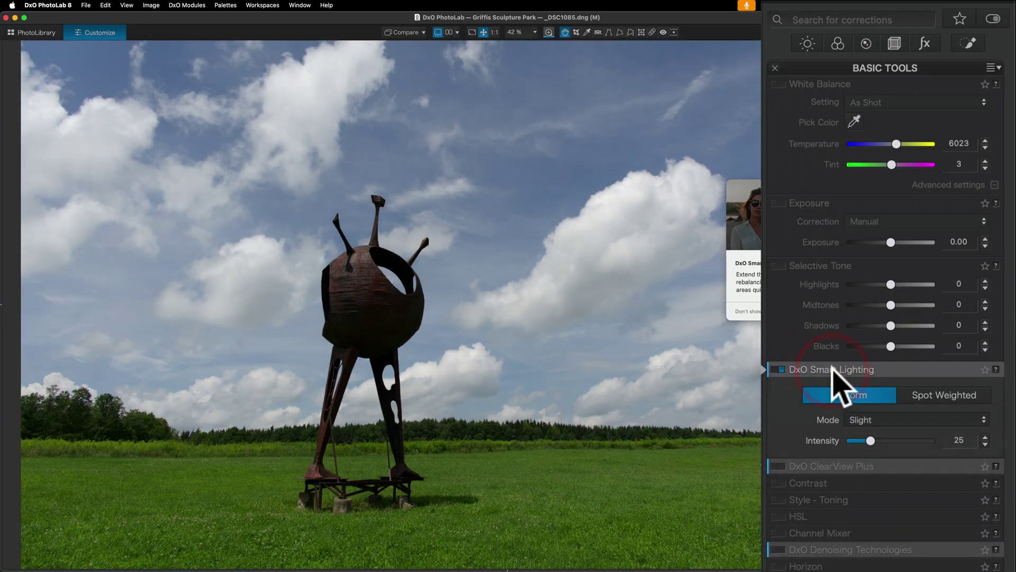
{"action": "left_click", "coordinate": [778, 369]}
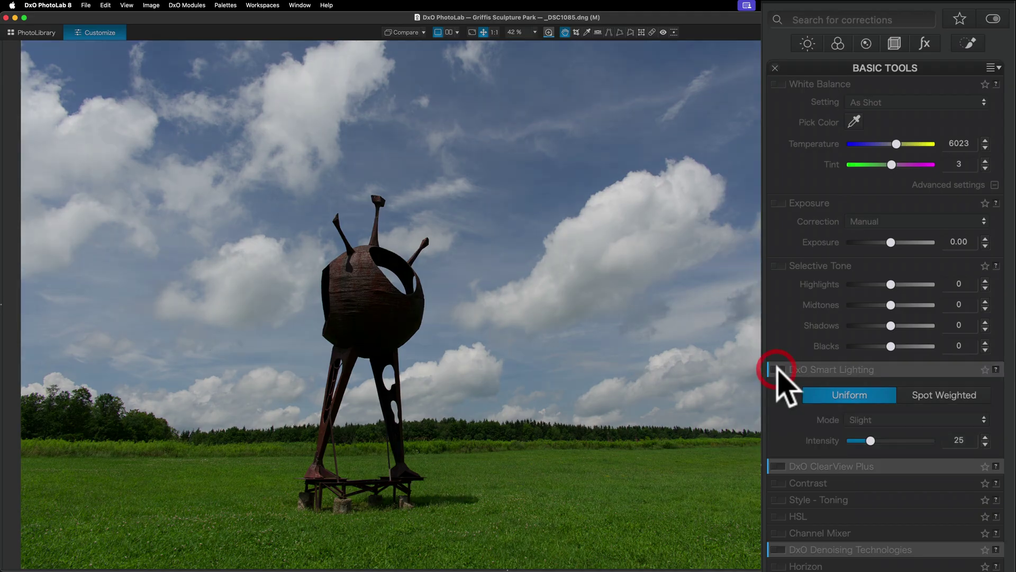
{"action": "left_click", "coordinate": [778, 369]}
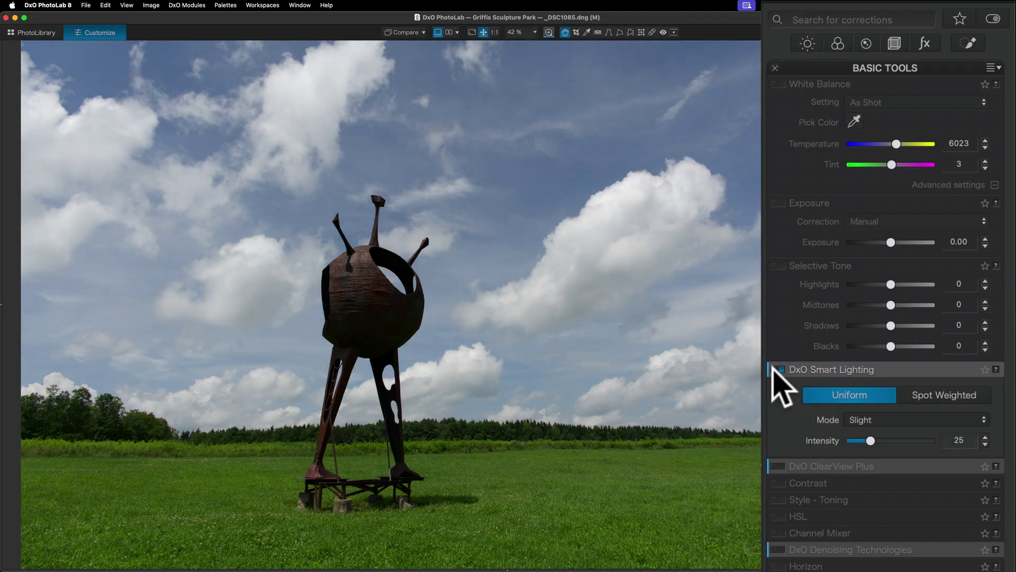
{"action": "left_click", "coordinate": [774, 369]}
{"action": "left_click", "coordinate": [781, 369]}
- Try Spot Weighted mode, then return Smart Lighting to Uniform, Slight, intensity 25
{"action": "left_click", "coordinate": [921, 397]}
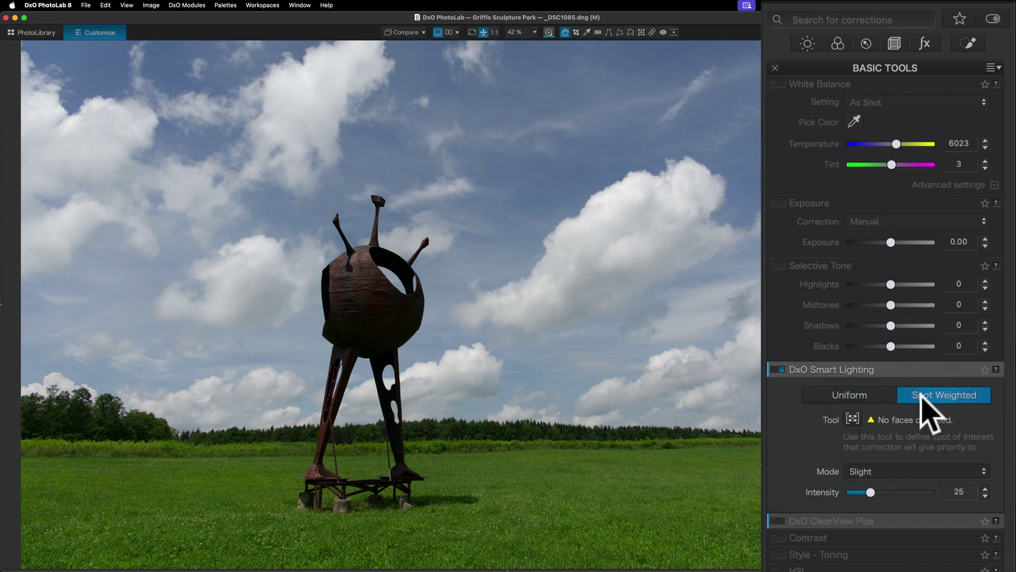
{"action": "left_click", "coordinate": [854, 418]}
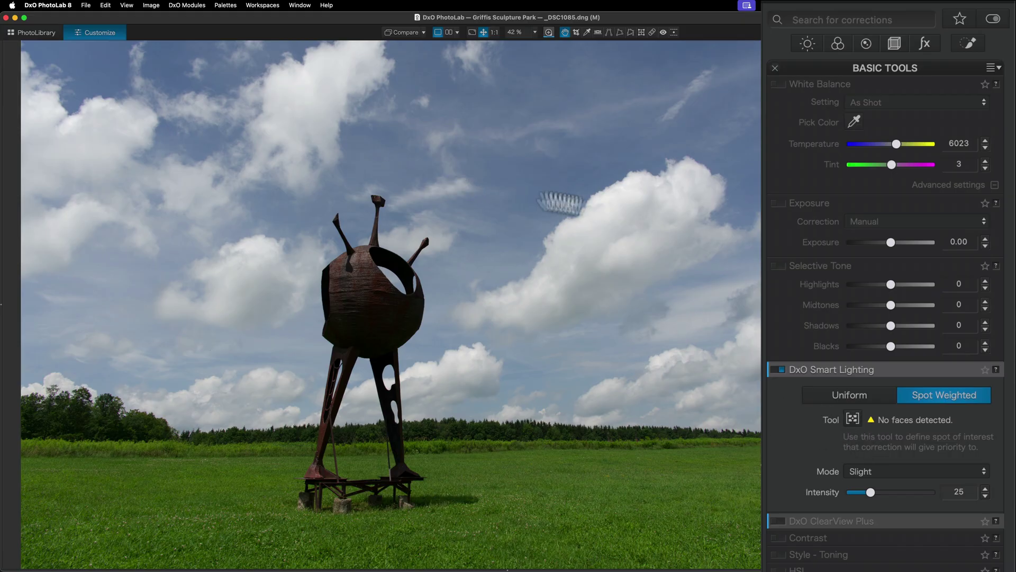
{"action": "left_click", "coordinate": [853, 396]}
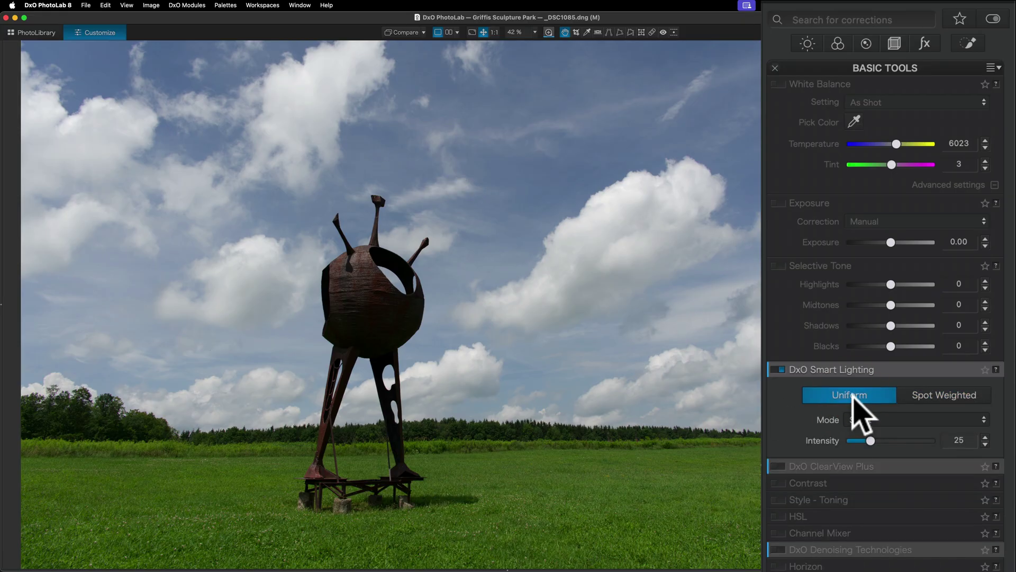
{"action": "mouse_move", "coordinate": [830, 366]}
{"action": "mouse_move", "coordinate": [777, 369]}
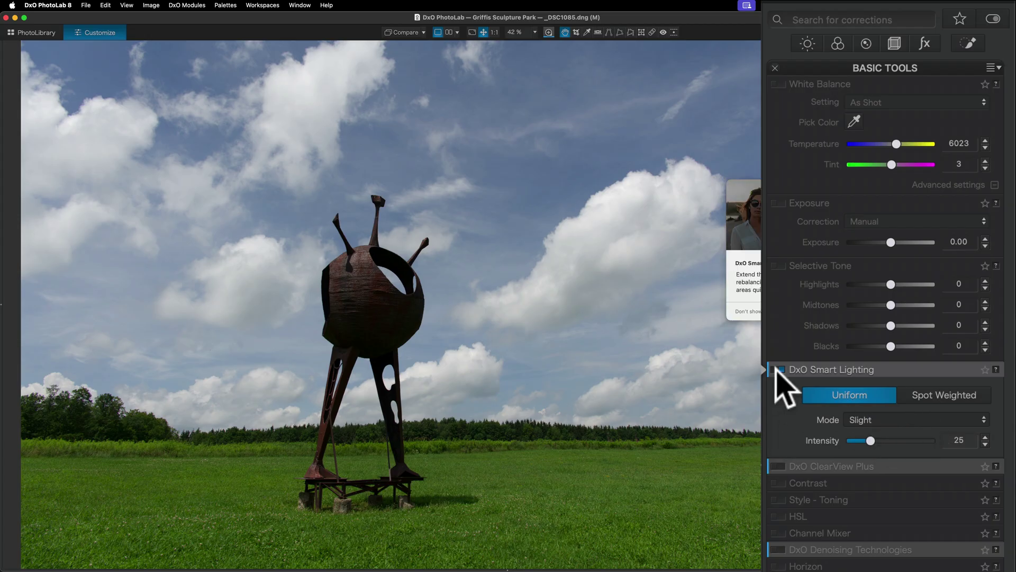
{"action": "mouse_move", "coordinate": [840, 466]}
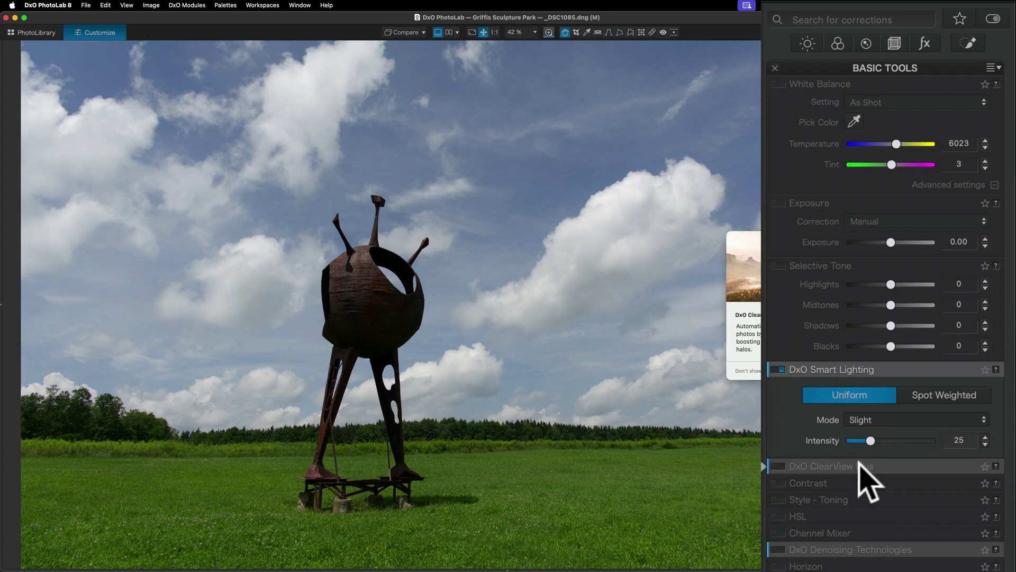
{"action": "left_click", "coordinate": [780, 466]}
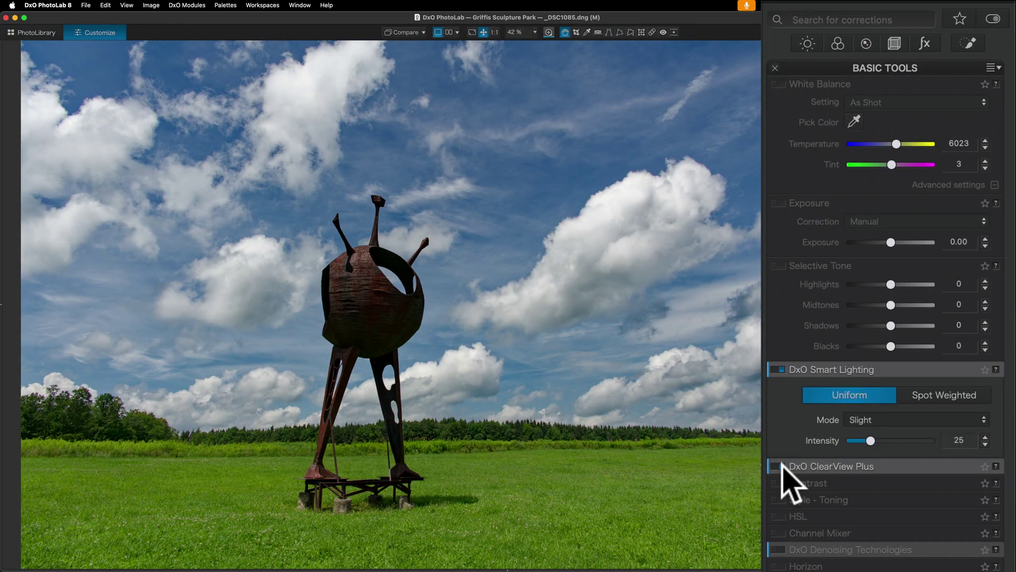
{"action": "mouse_move", "coordinate": [769, 468]}
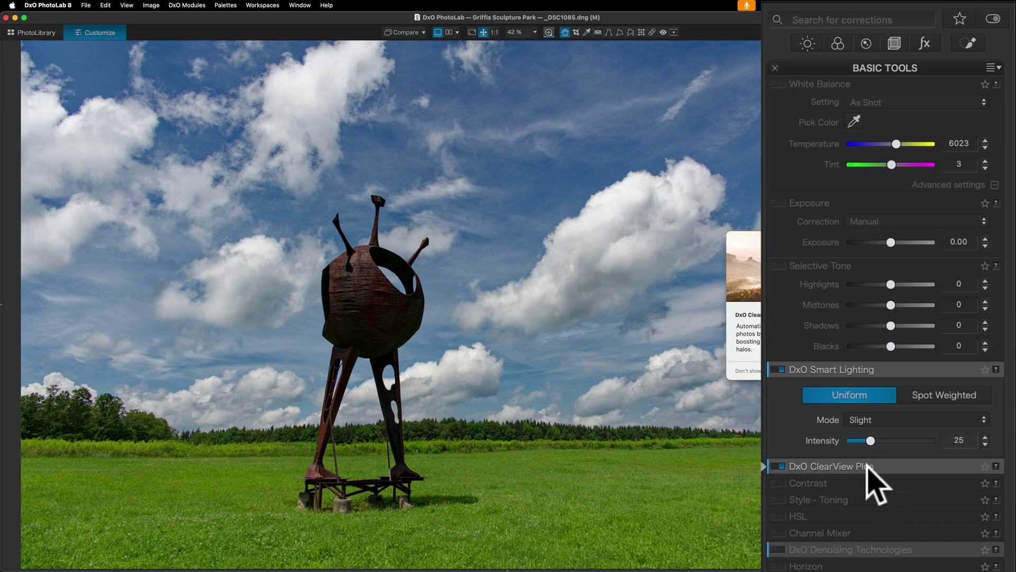
{"action": "left_click", "coordinate": [776, 466]}
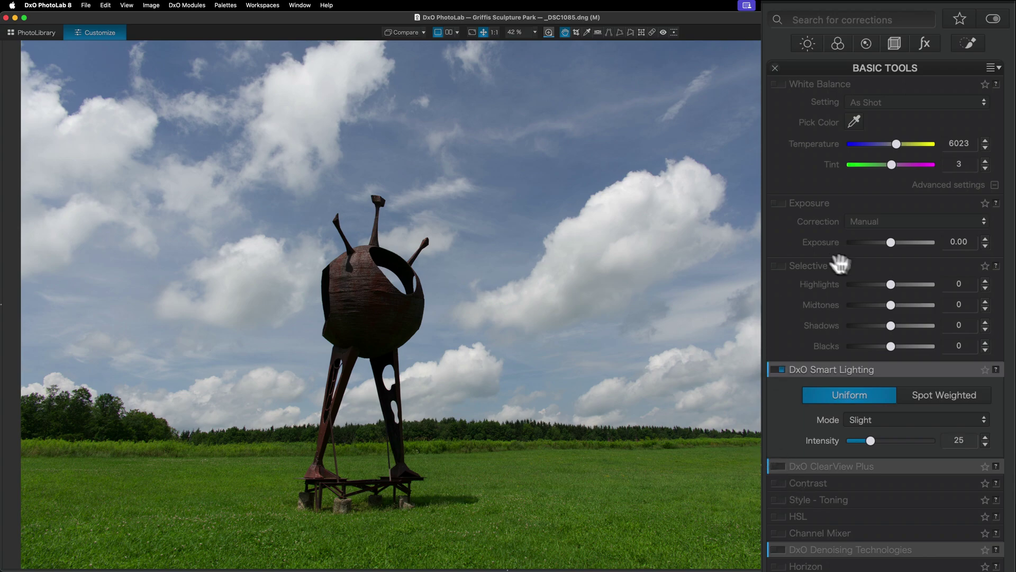
{"action": "left_click", "coordinate": [781, 370]}
{"action": "left_click", "coordinate": [781, 370]}
- Enable Selective Tone with Shadows 53, Highlights -76, Midtones -11 and Blacks -3
{"action": "mouse_move", "coordinate": [891, 305]}
{"action": "left_mouse_down"}
{"action": "mouse_move", "coordinate": [931, 305]}
{"action": "mouse_move", "coordinate": [864, 306]}
{"action": "mouse_move", "coordinate": [934, 307]}
{"action": "mouse_move", "coordinate": [892, 306]}
{"action": "left_mouse_up"}
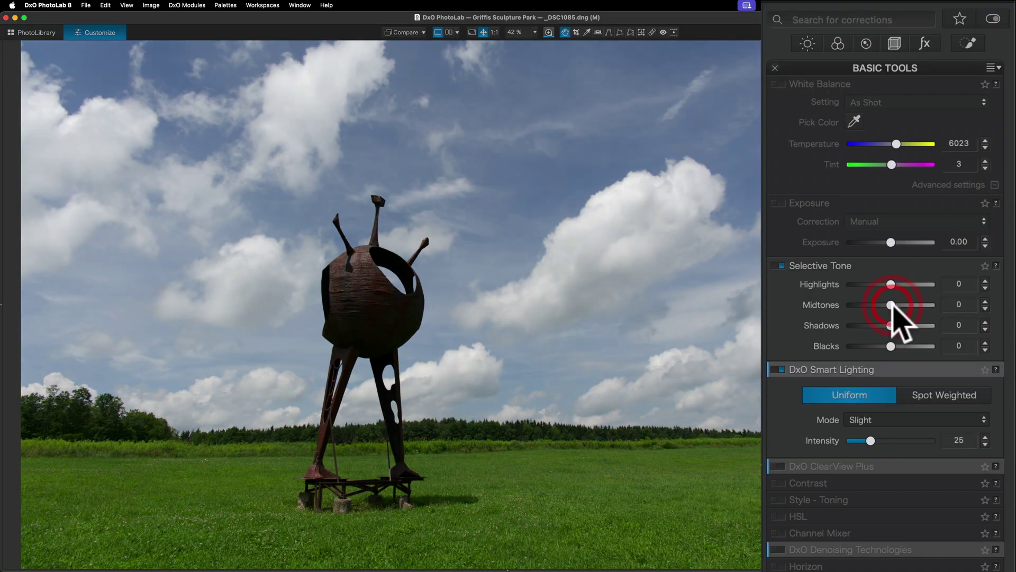
{"action": "mouse_move", "coordinate": [851, 372]}
{"action": "left_click_drag", "start_coordinate": [889, 325], "coordinate": [913, 325]}
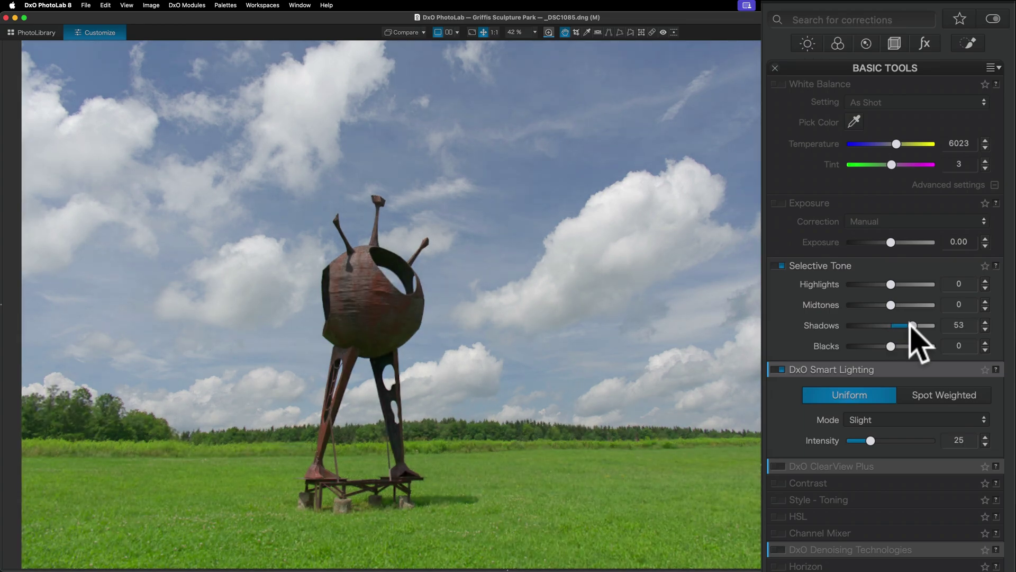
{"action": "left_click_drag", "start_coordinate": [891, 284], "coordinate": [860, 284]}
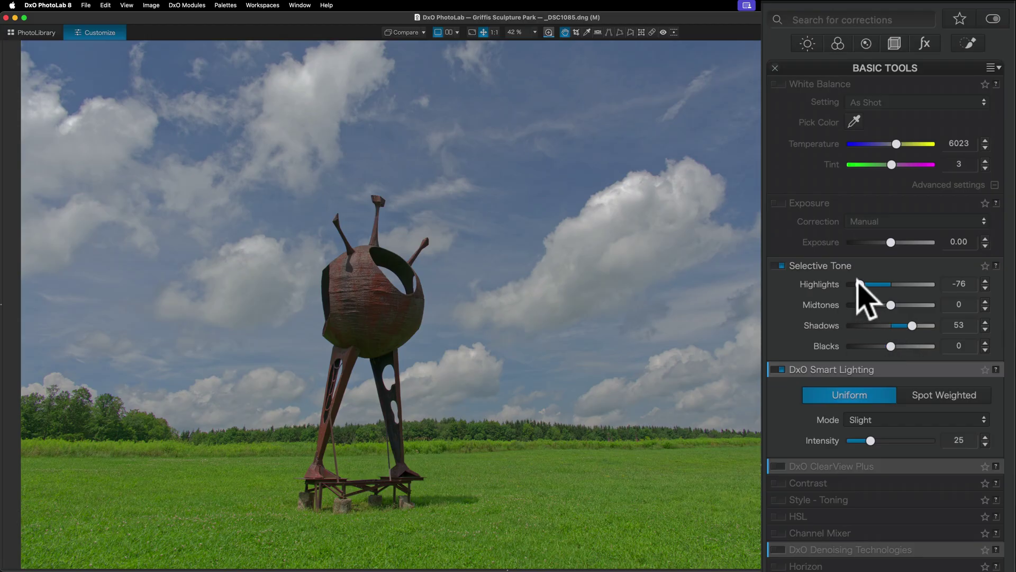
{"action": "mouse_move", "coordinate": [891, 305]}
{"action": "left_mouse_down"}
{"action": "mouse_move", "coordinate": [876, 305]}
{"action": "mouse_move", "coordinate": [888, 306]}
{"action": "left_mouse_up"}
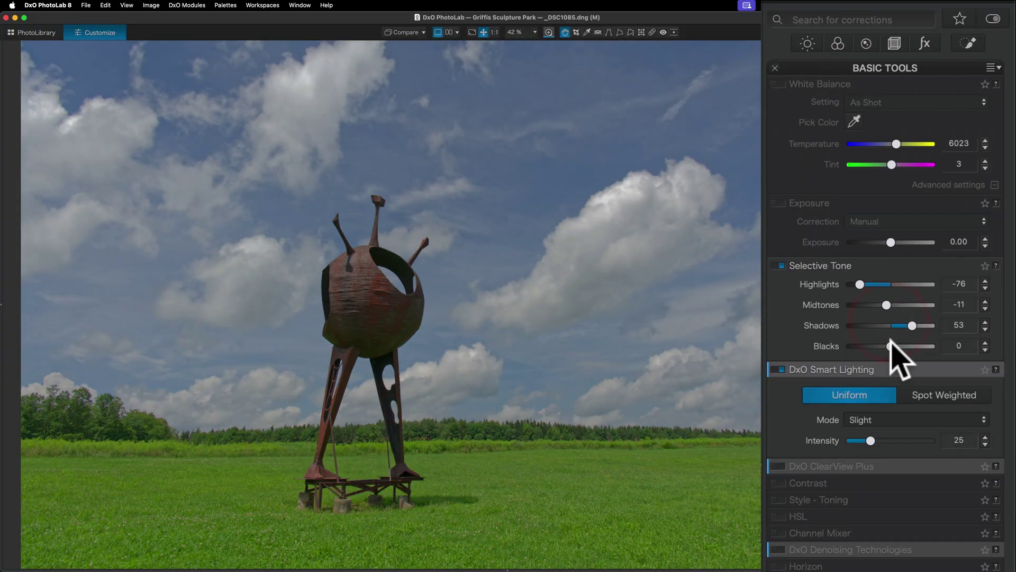
{"action": "left_click_drag", "start_coordinate": [890, 343], "coordinate": [889, 343]}
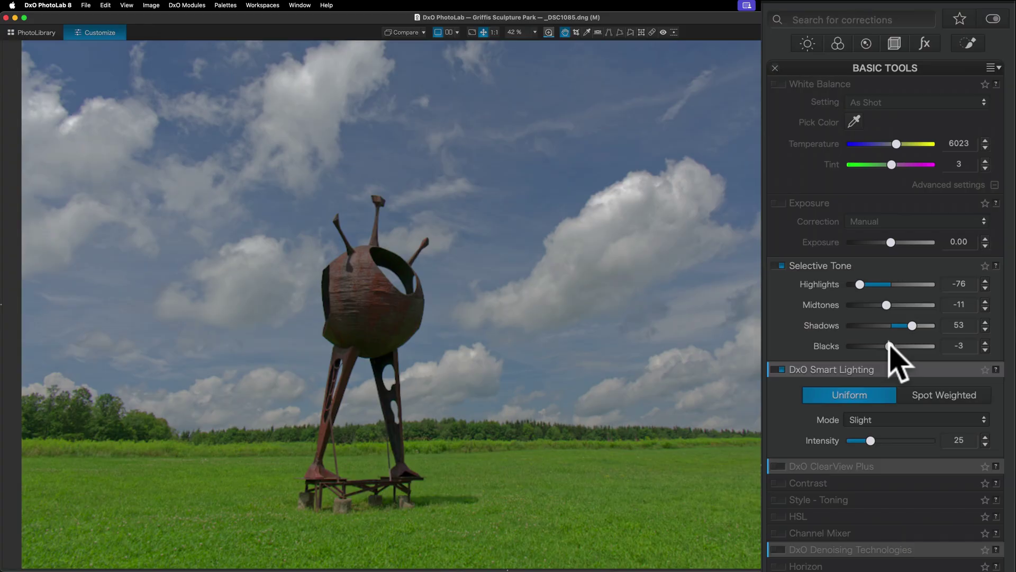
{"action": "left_click_drag", "start_coordinate": [890, 345], "coordinate": [891, 345]}
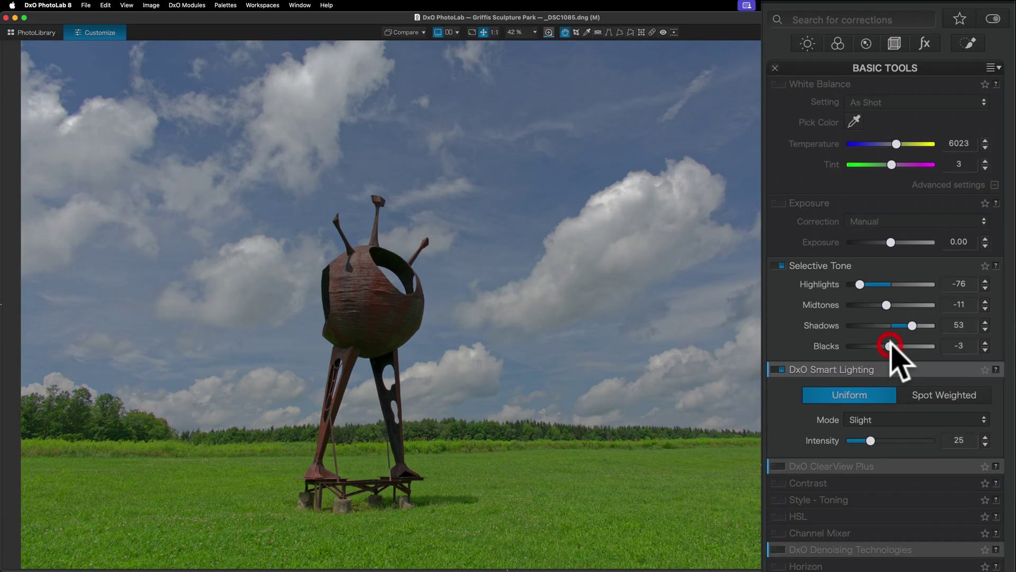
{"action": "mouse_move", "coordinate": [924, 464]}
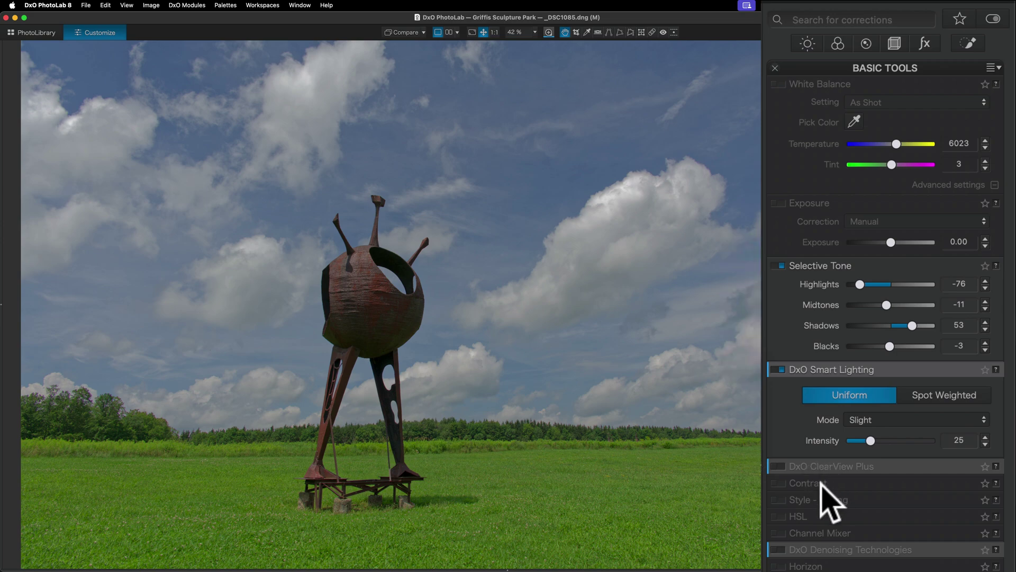
- Enable Contrast, reset it, then set Contrast to 7 with Microcontrast at 0
{"action": "left_click", "coordinate": [822, 484]}
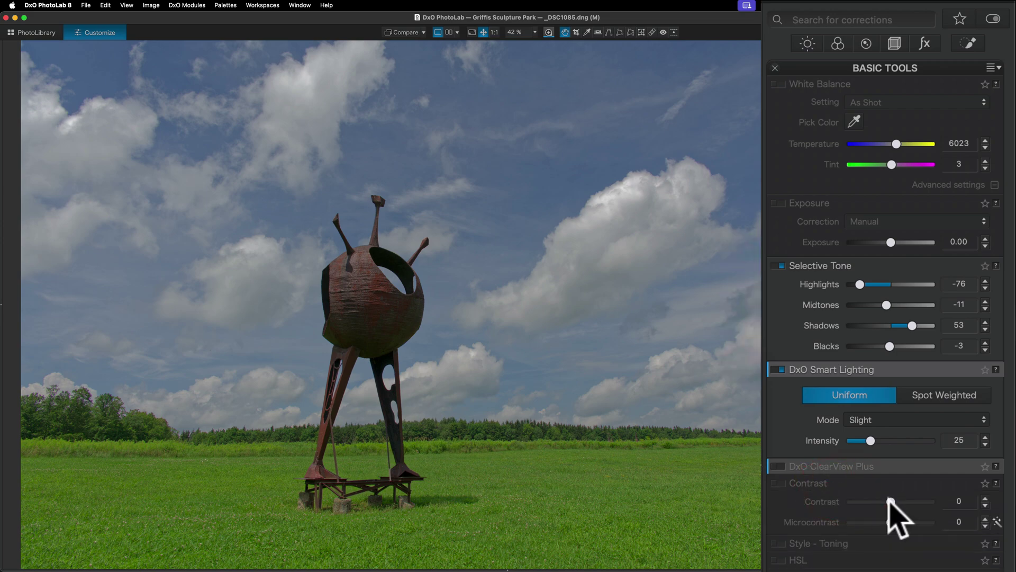
{"action": "left_click", "coordinate": [892, 502]}
{"action": "mouse_move", "coordinate": [892, 499]}
{"action": "left_mouse_down"}
{"action": "mouse_move", "coordinate": [904, 518]}
{"action": "mouse_move", "coordinate": [891, 517]}
{"action": "left_mouse_up"}
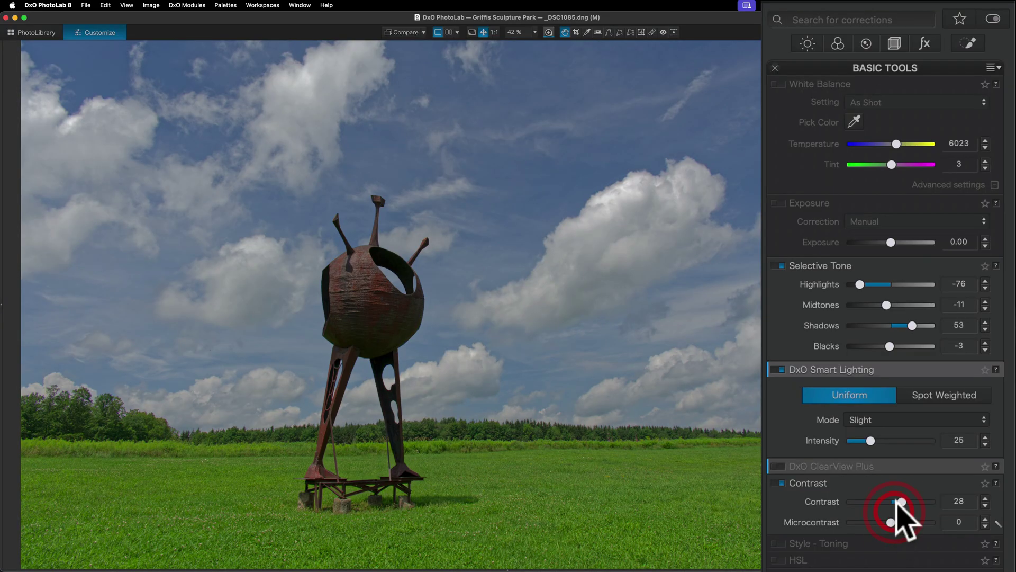
{"action": "double_click", "coordinate": [902, 501]}
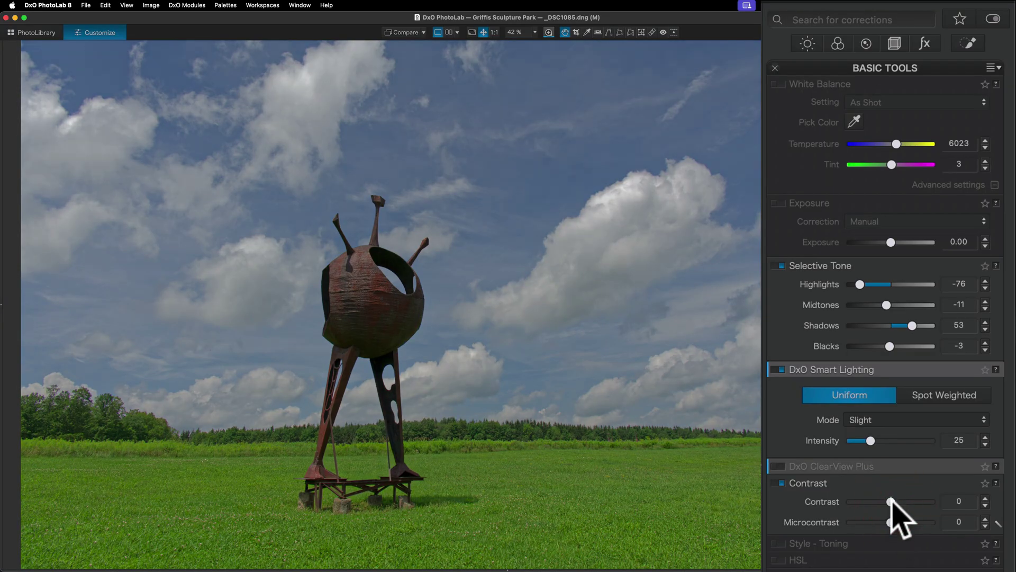
{"action": "left_click_drag", "start_coordinate": [891, 502], "coordinate": [895, 501]}
- Expand and collapse the Style - Toning palette
{"action": "scroll", "coordinate": [904, 423], "scroll_direction": "down", "scroll_amount": 5}
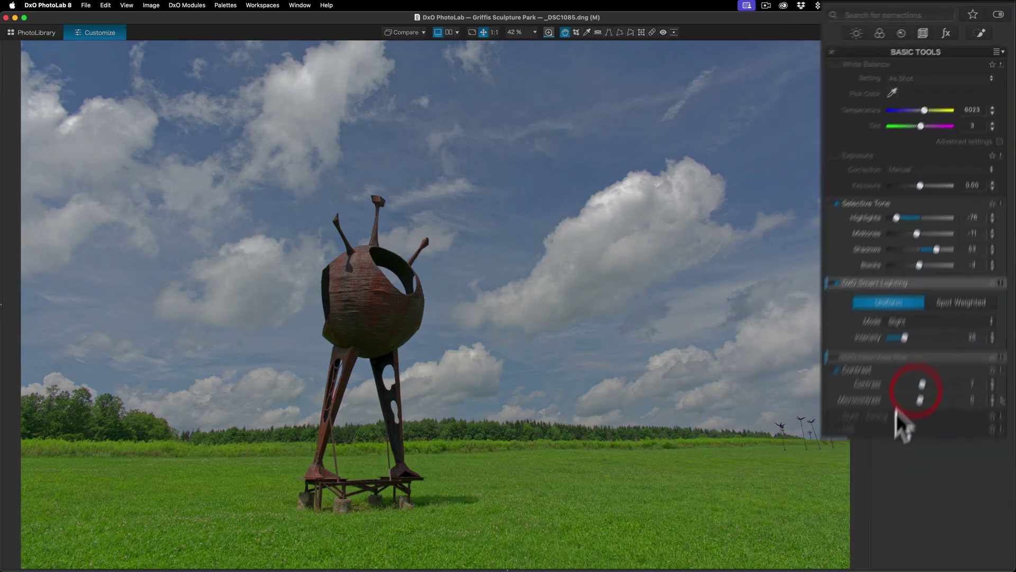
{"action": "left_click", "coordinate": [885, 228]}
{"action": "left_click", "coordinate": [845, 119]}
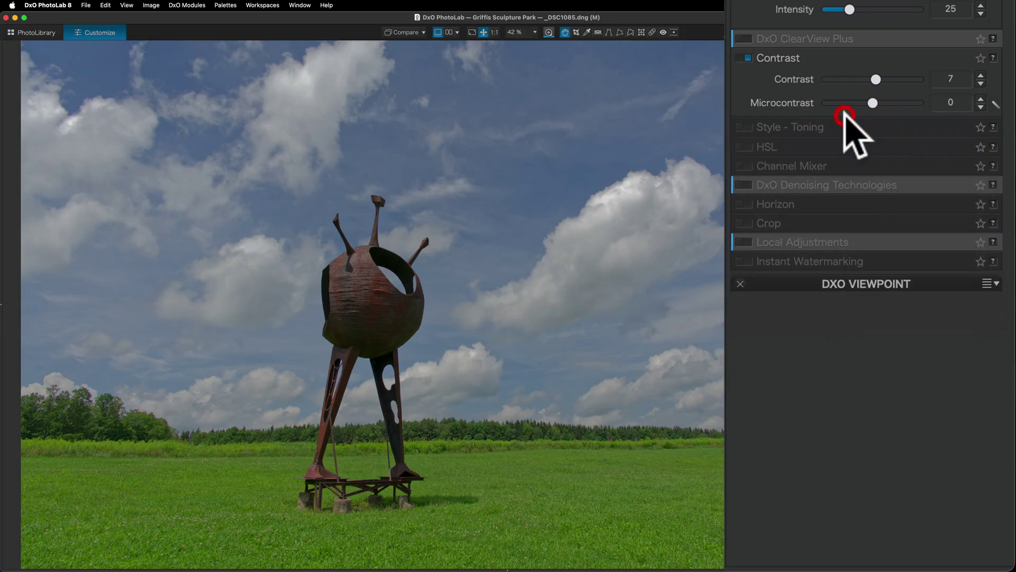
- In HSL, raise the yellow channel to Luminance 72 and Saturation 24
{"action": "left_click", "coordinate": [845, 144]}
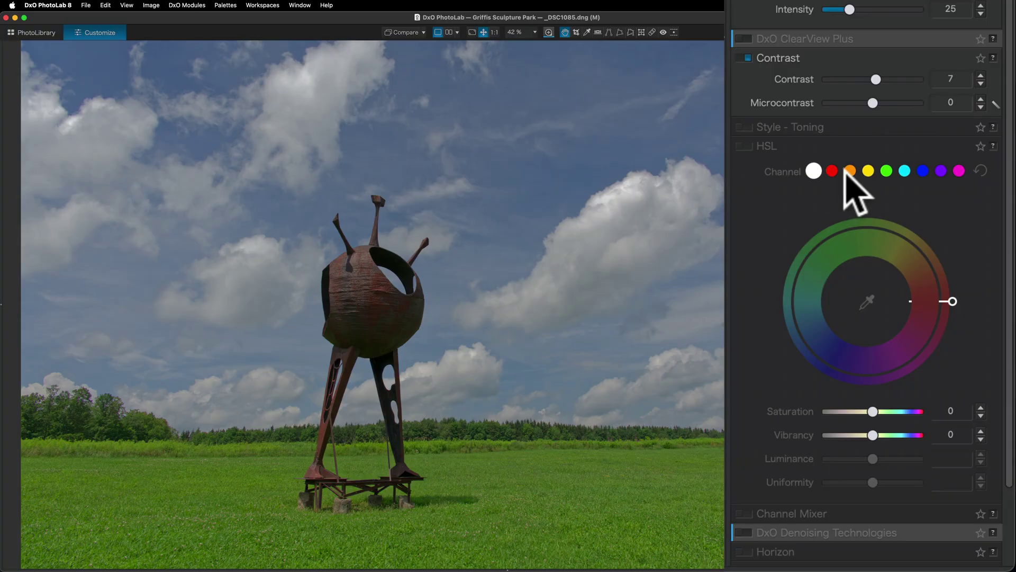
{"action": "left_click", "coordinate": [867, 171]}
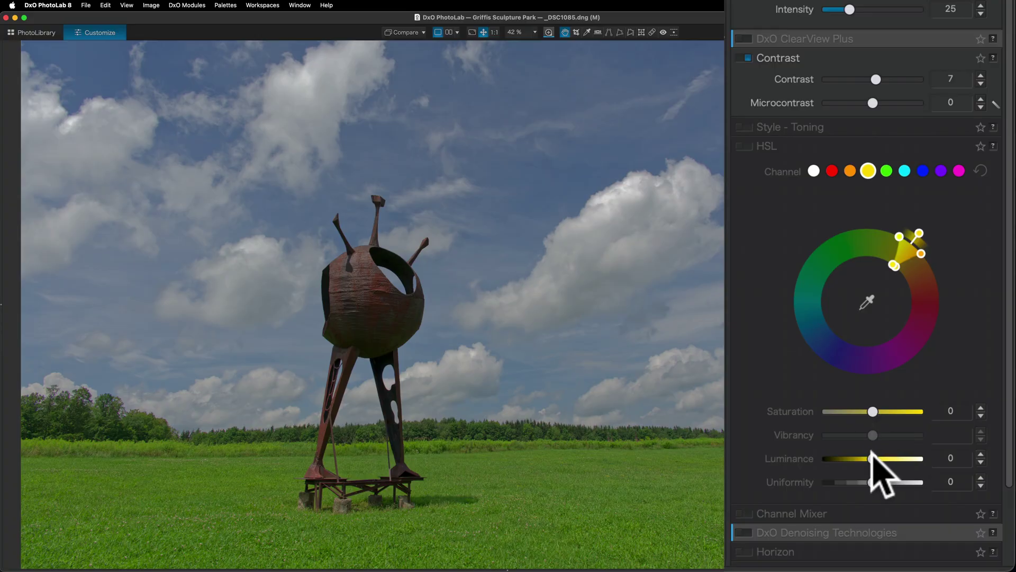
{"action": "left_click_drag", "start_coordinate": [873, 457], "coordinate": [851, 482]}
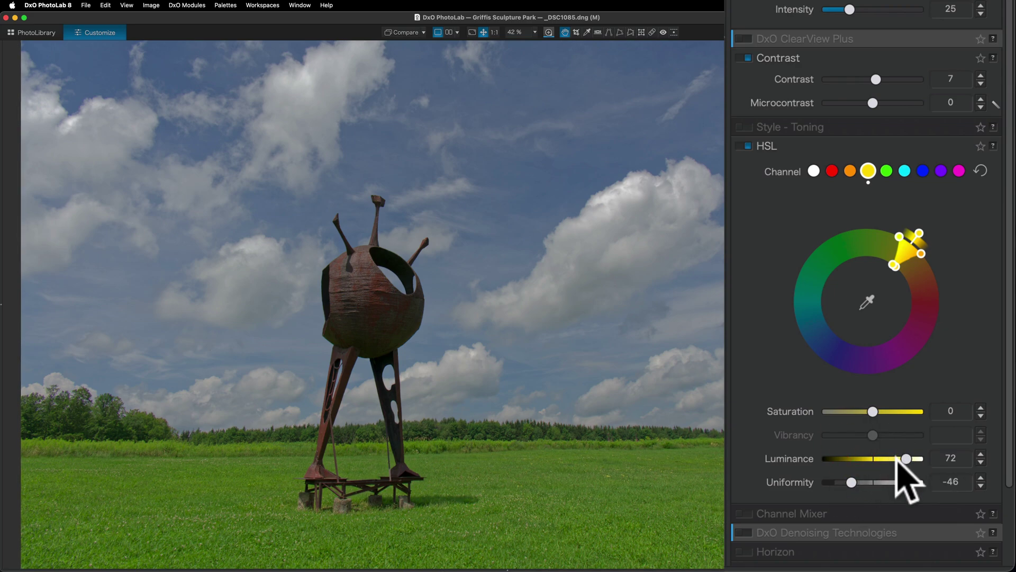
{"action": "left_click_drag", "start_coordinate": [873, 412], "coordinate": [884, 411]}
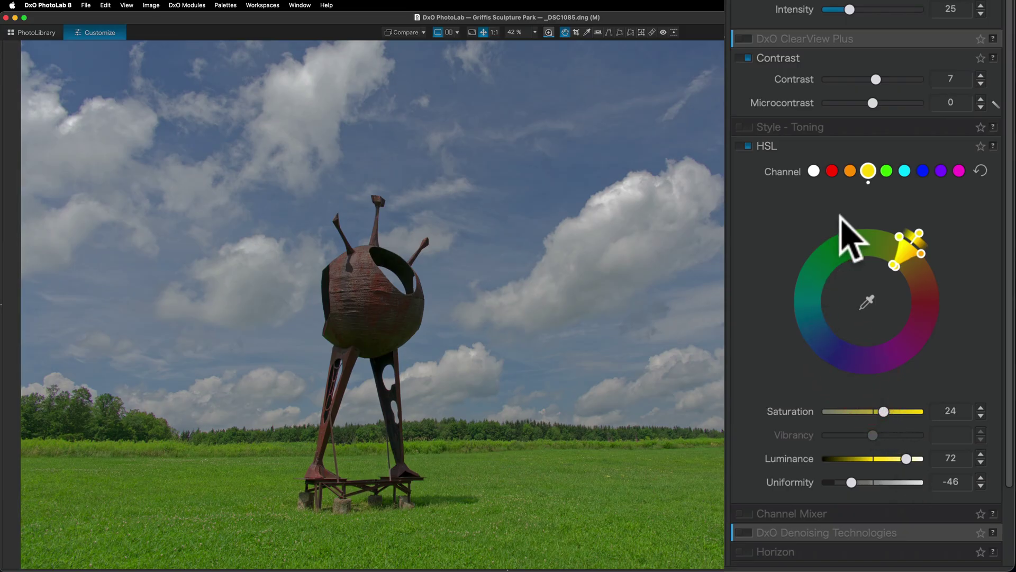
- Raise green Luminance to 5, lower blue Luminance to -49, and collapse HSL
{"action": "left_click", "coordinate": [887, 170]}
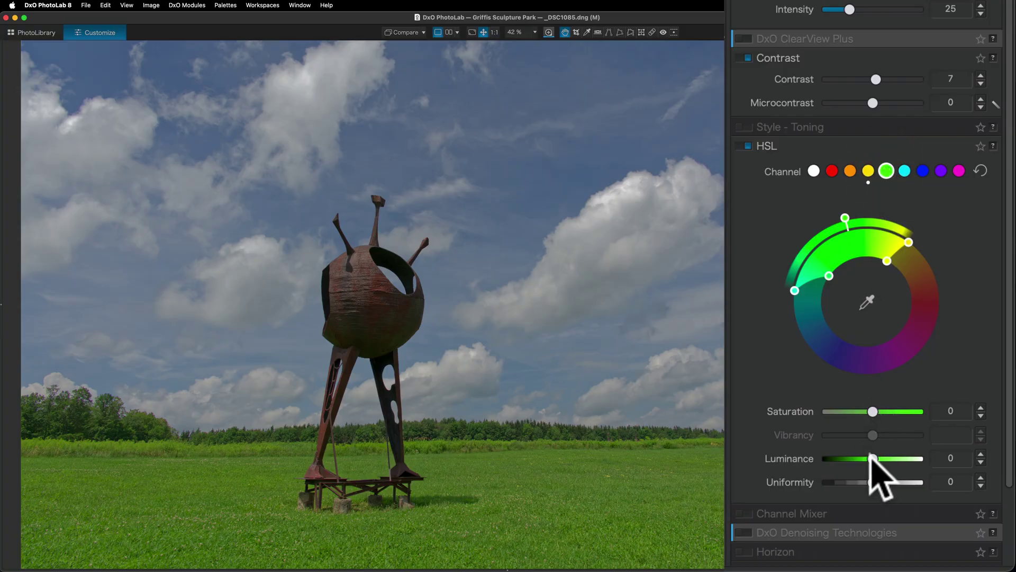
{"action": "left_click_drag", "start_coordinate": [871, 457], "coordinate": [861, 482]}
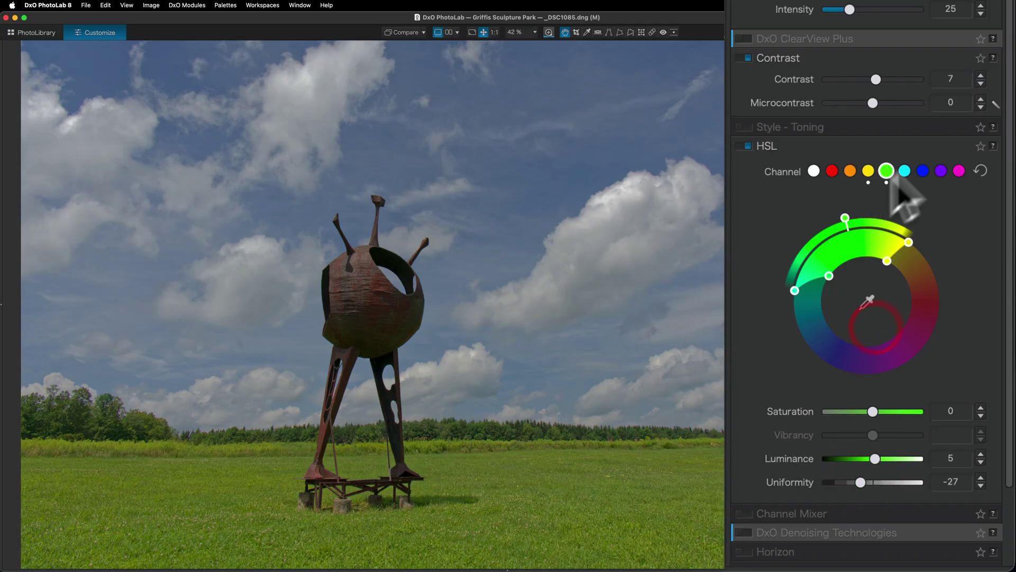
{"action": "left_click", "coordinate": [922, 171]}
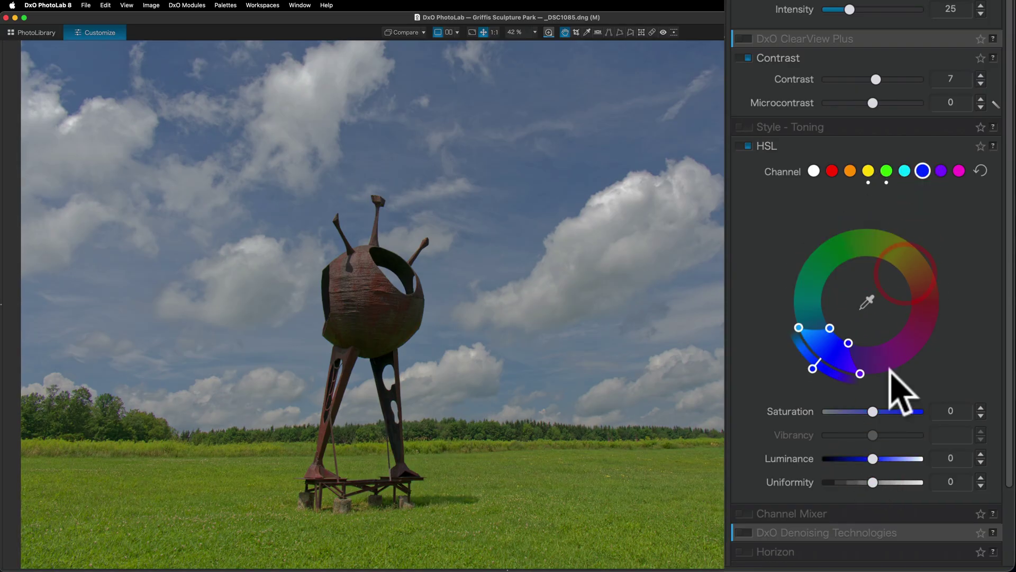
{"action": "left_click_drag", "start_coordinate": [873, 459], "coordinate": [850, 459]}
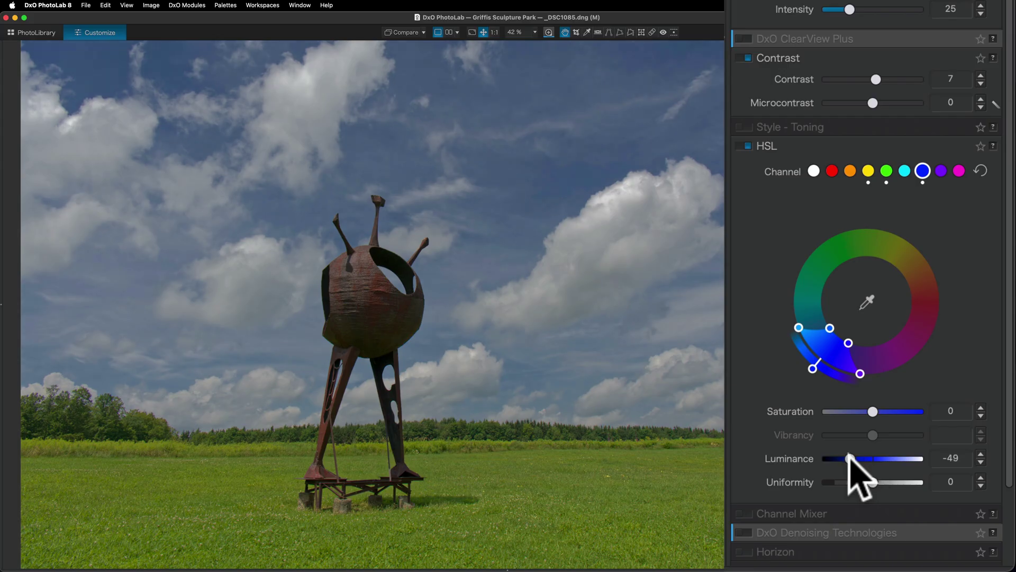
{"action": "left_click", "coordinate": [871, 145]}
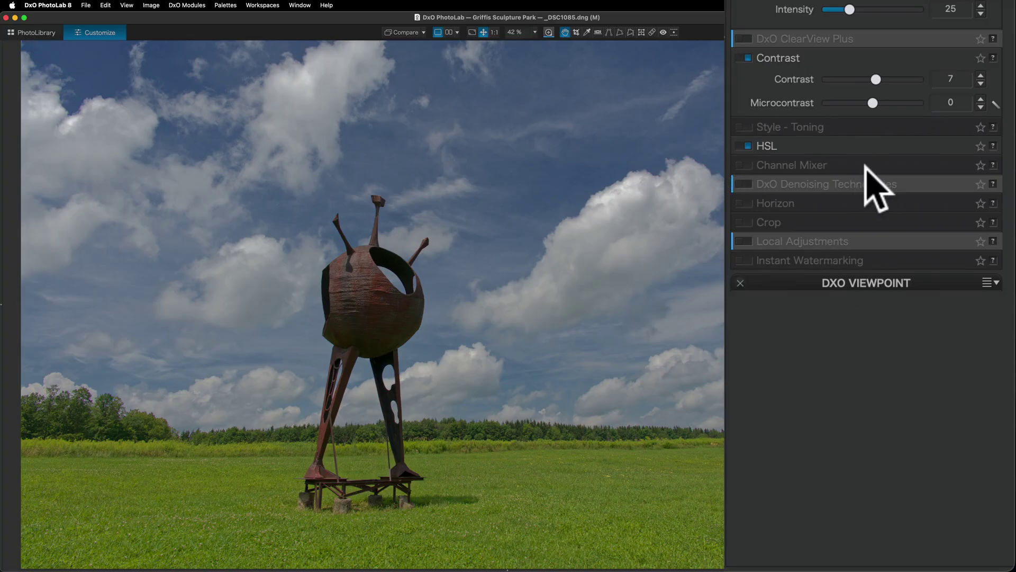
{"action": "mouse_move", "coordinate": [822, 183]}
{"action": "mouse_move", "coordinate": [846, 241]}
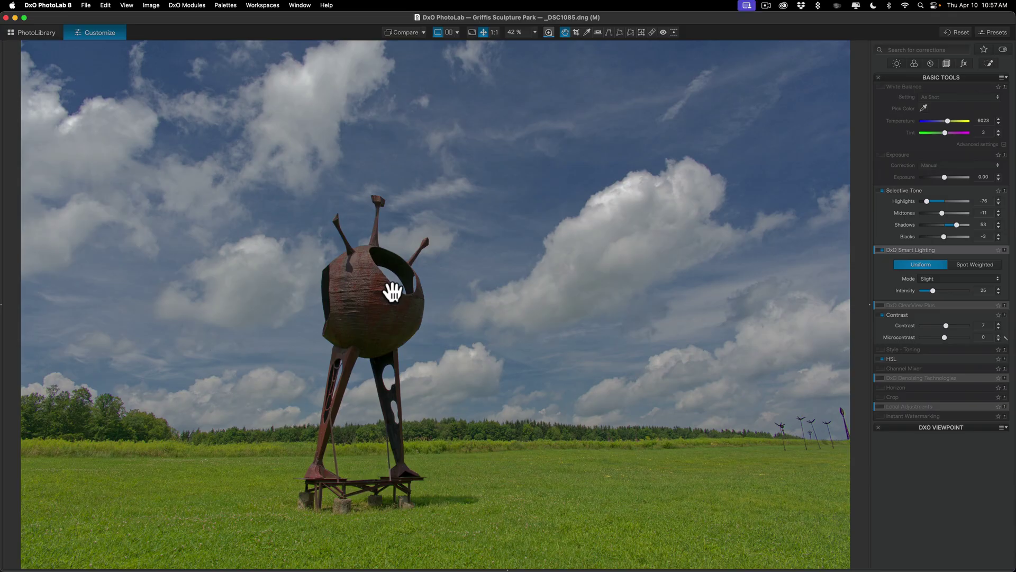
- Cycle through the fx, Geometry and Color palette tabs, ending on the full Light corrections list
{"action": "mouse_move", "coordinate": [905, 407]}
{"action": "left_click", "coordinate": [963, 63]}
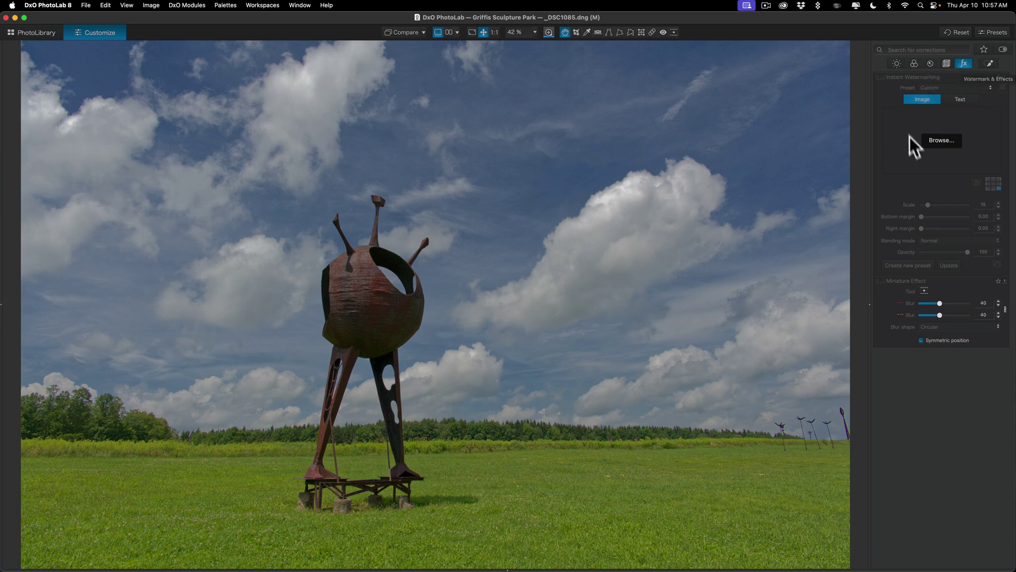
{"action": "left_click", "coordinate": [946, 63]}
{"action": "left_click", "coordinate": [914, 63]}
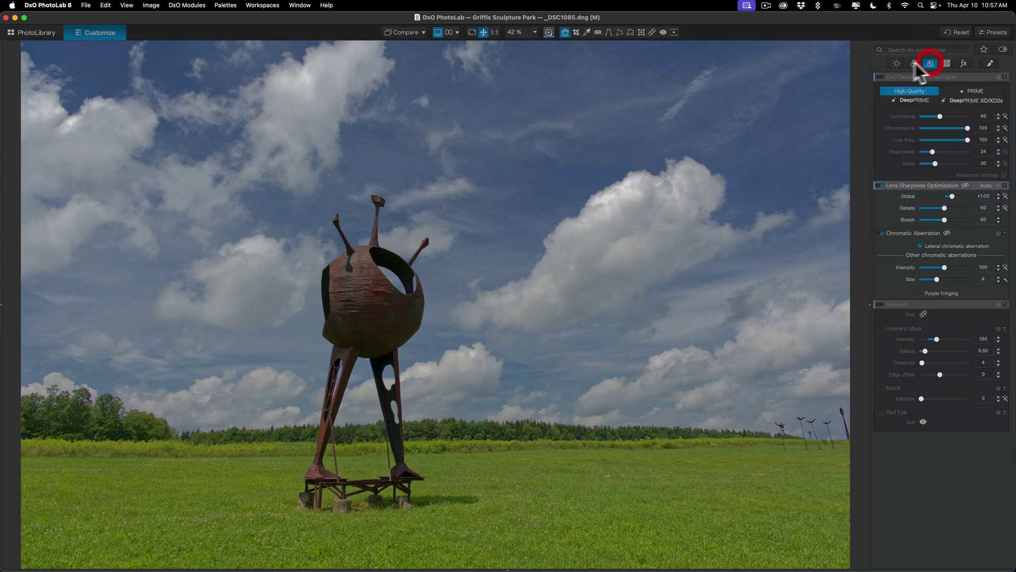
{"action": "left_click", "coordinate": [897, 63]}
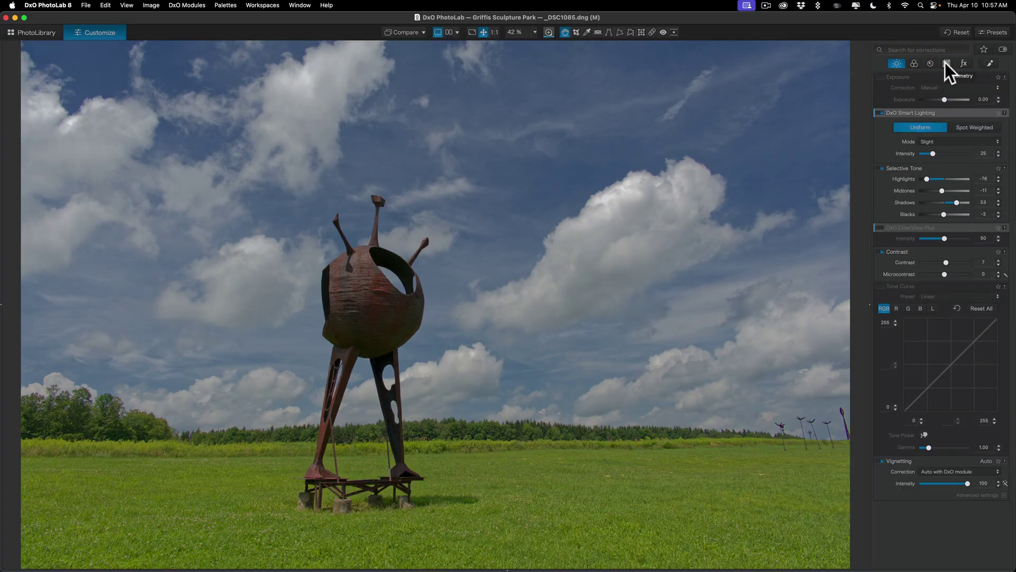
{"action": "left_click", "coordinate": [897, 63]}
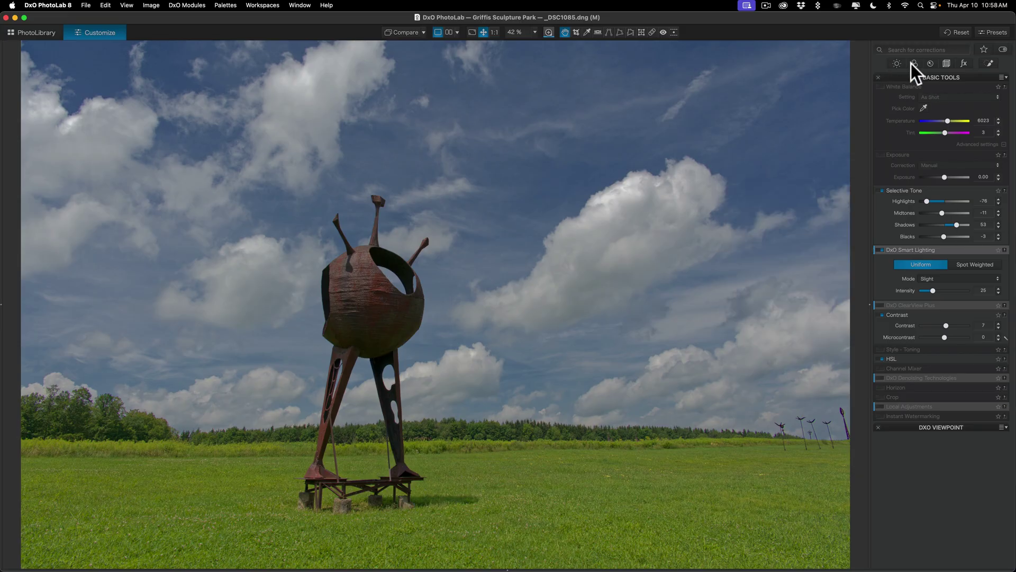
{"action": "left_click", "coordinate": [895, 61]}
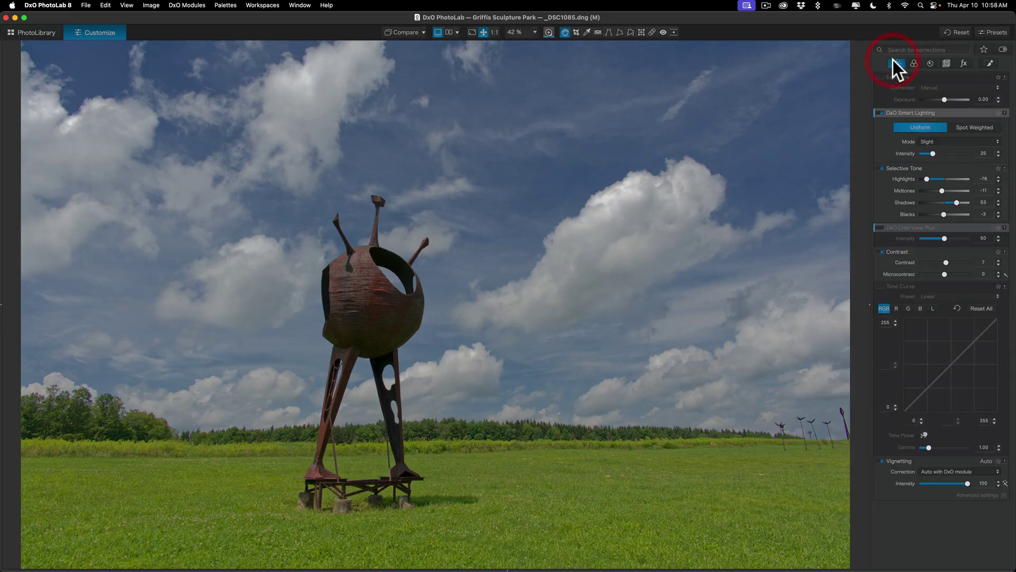
{"action": "left_click", "coordinate": [916, 64]}
{"action": "left_click", "coordinate": [895, 63]}
- Switch to PhotoLibrary and drag the filmstrip divider down to enlarge the _DSC1085.dng preview
{"action": "left_click", "coordinate": [30, 32]}
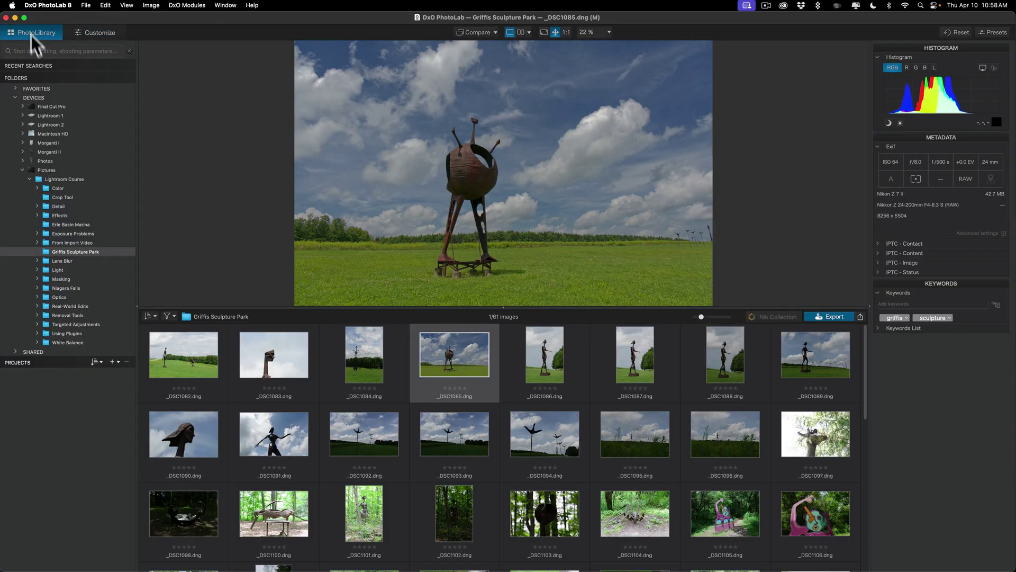
{"action": "scroll", "coordinate": [526, 325], "scroll_direction": "down", "scroll_amount": 1}
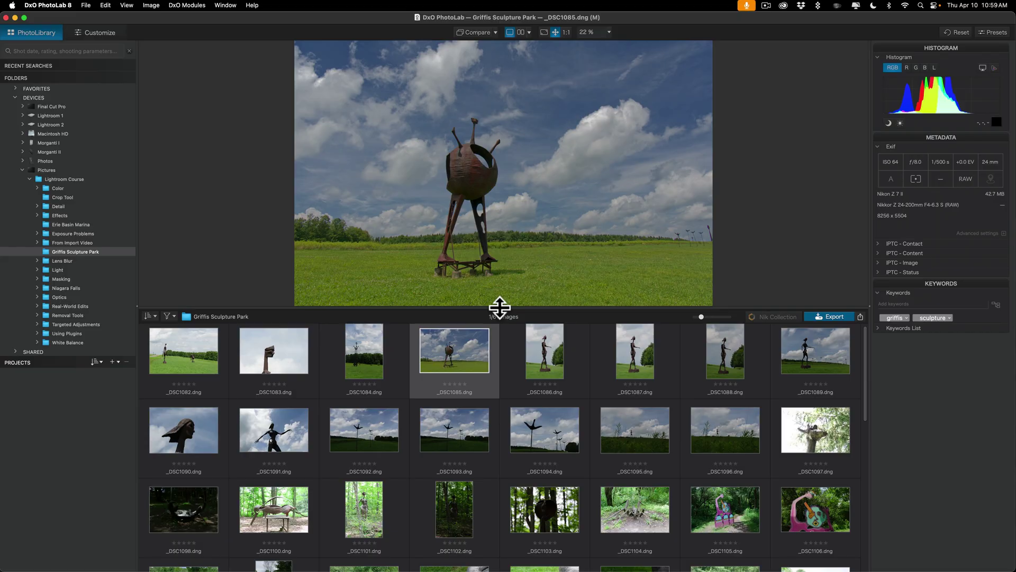
{"action": "left_click_drag", "start_coordinate": [500, 307], "coordinate": [501, 476]}
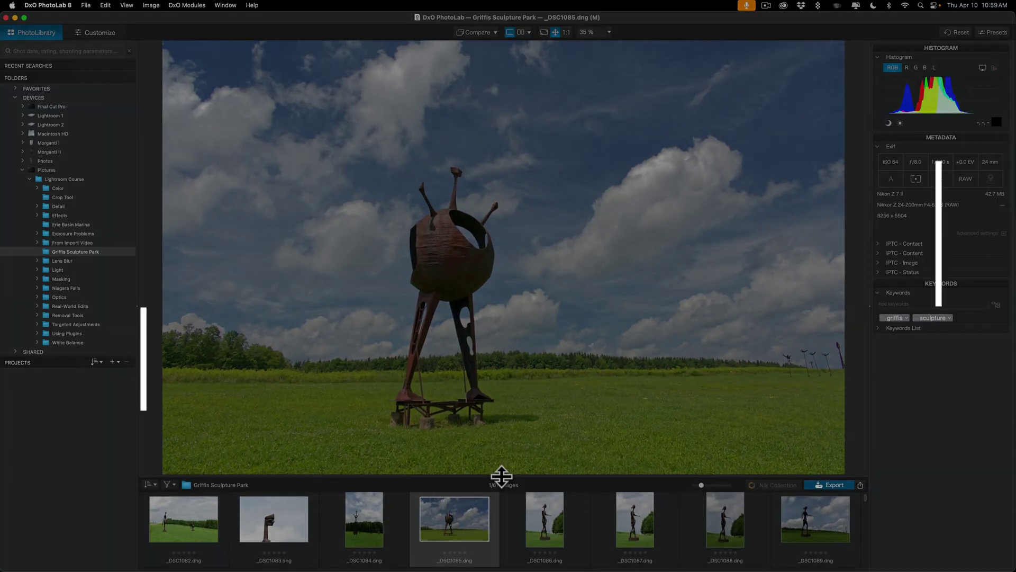